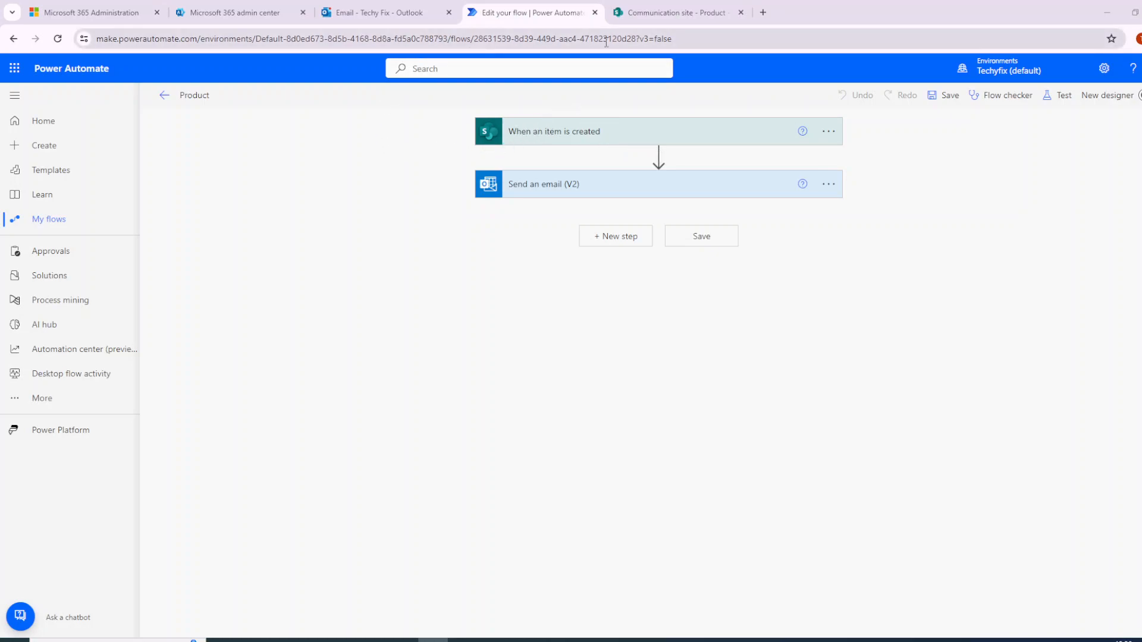
# - Add a Product list item named Magic Pen with quantity required 10 and status Approved
pyautogui.click(660, 13)
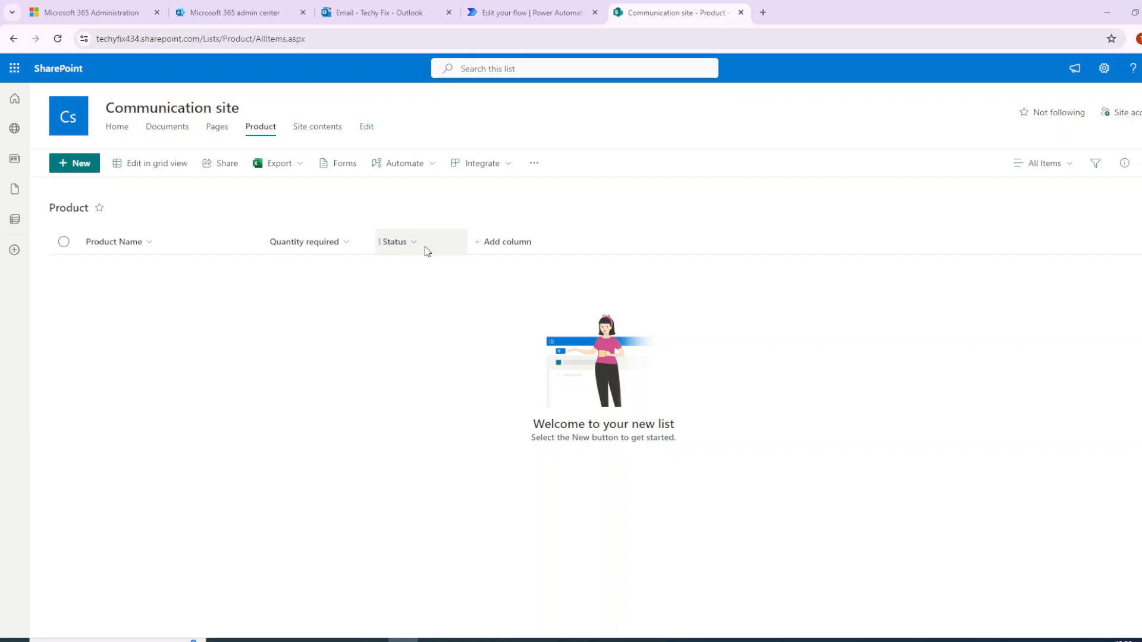
pyautogui.click(85, 166)
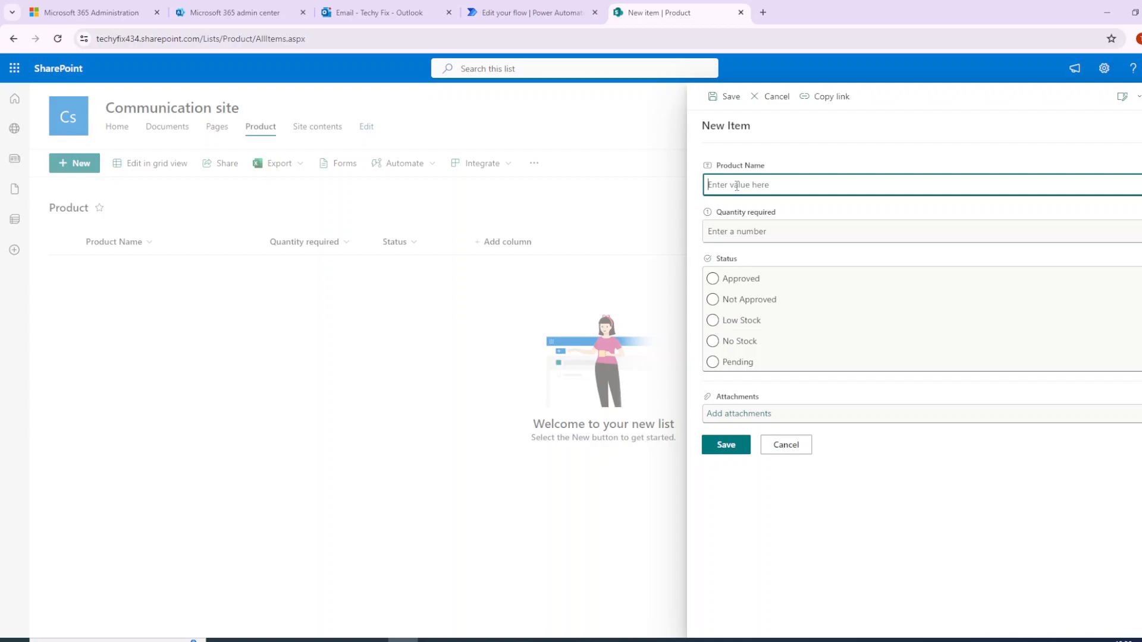
pyautogui.write('Magic Pen')
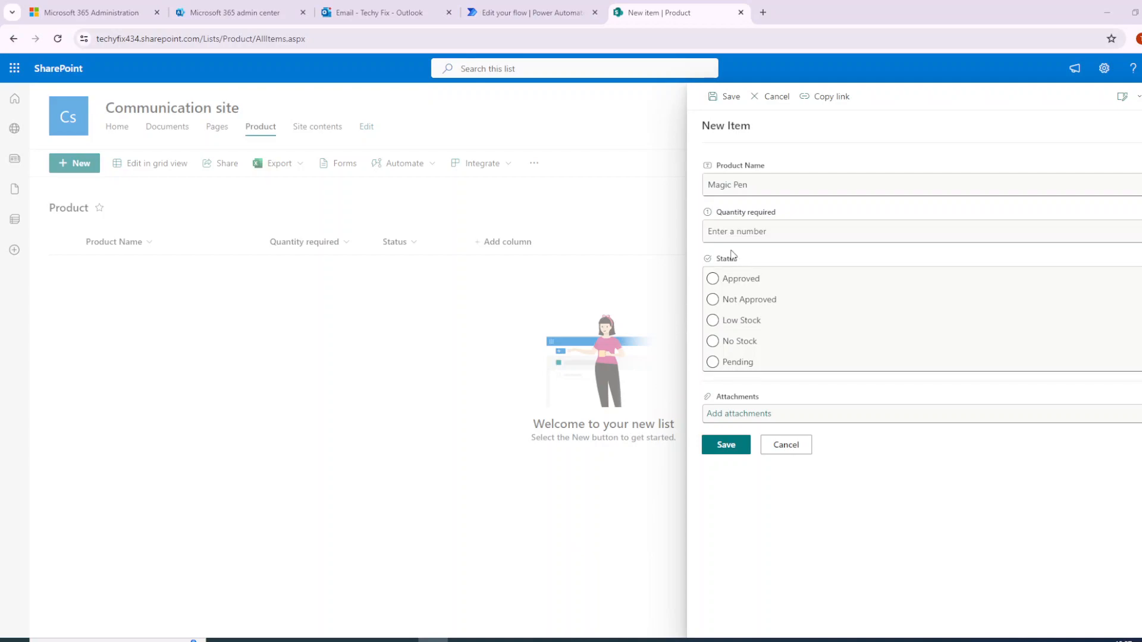
pyautogui.click(753, 235)
pyautogui.write('10')
pyautogui.click(743, 280)
pyautogui.click(734, 451)
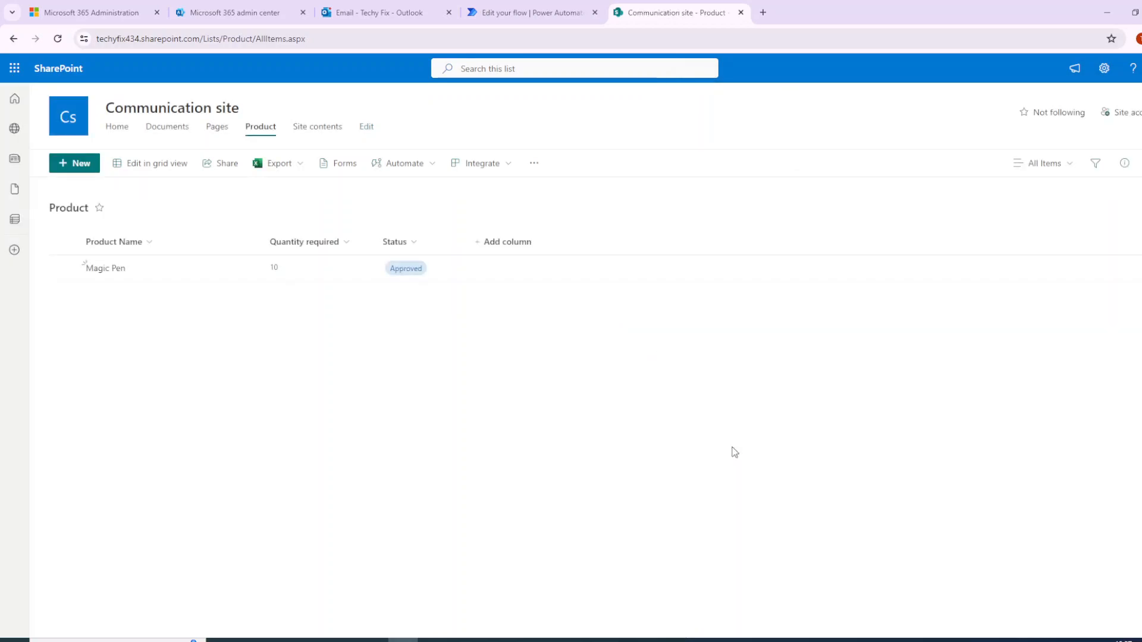
# - Add another Product list item named Normal Pen with quantity required 1000 and status Low Stock
pyautogui.click(83, 168)
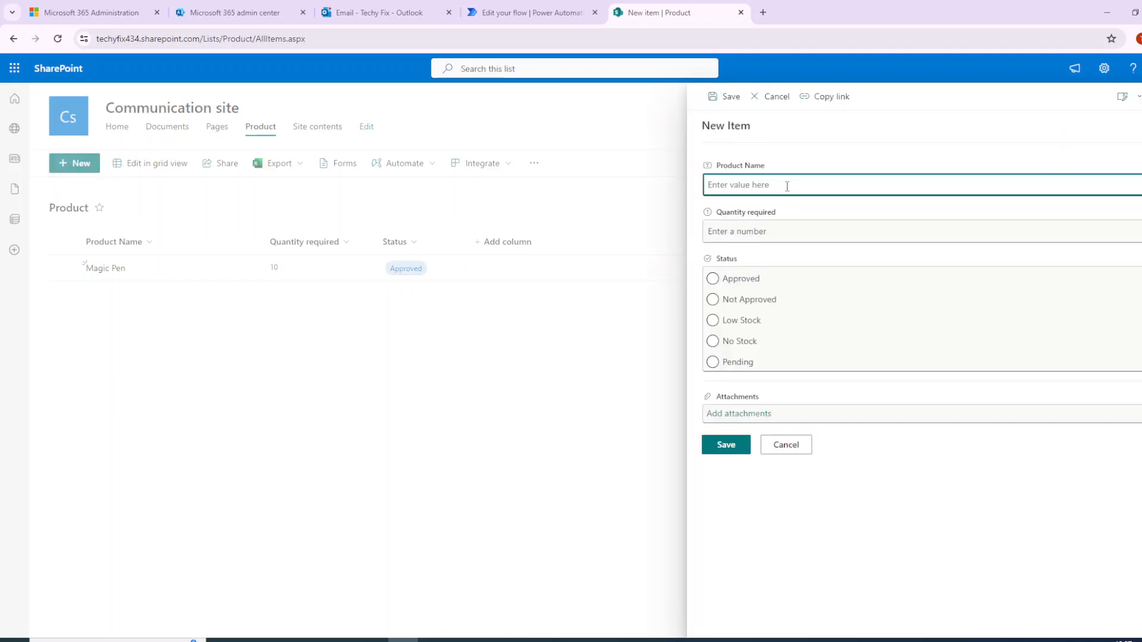
pyautogui.write('Normal Pen')
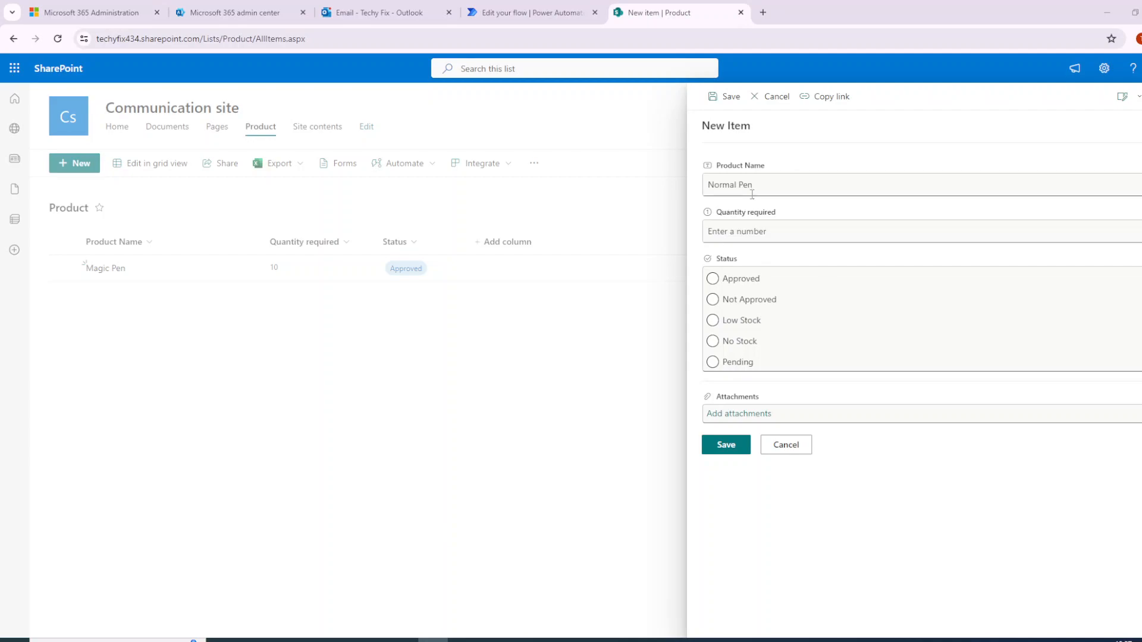
pyautogui.click(735, 233)
pyautogui.write('100')
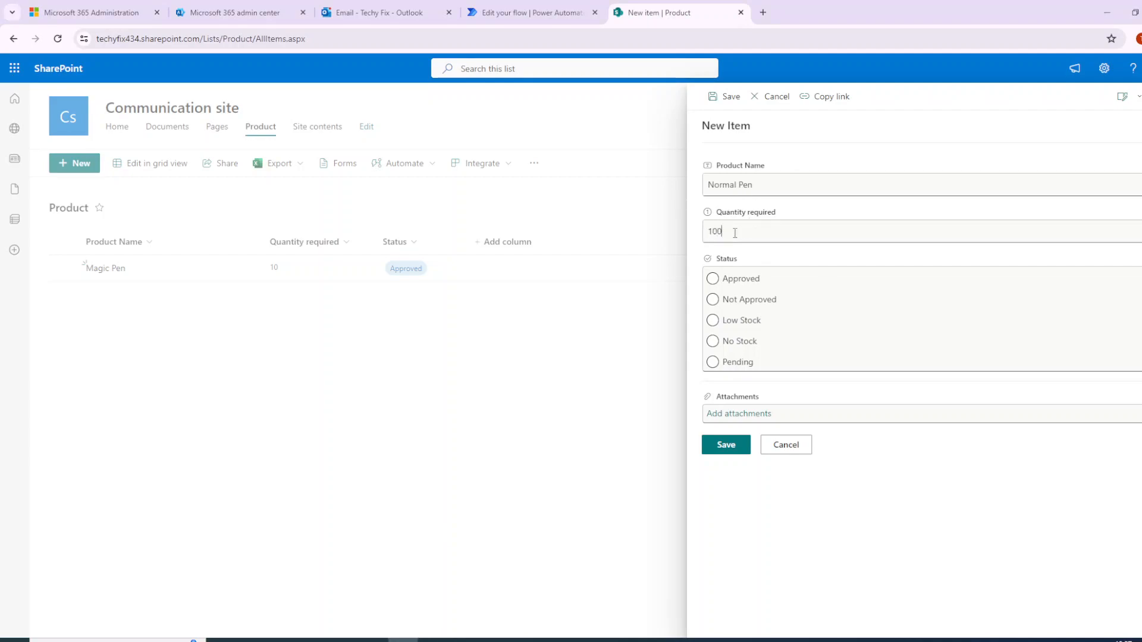
pyautogui.write('0')
pyautogui.click(749, 324)
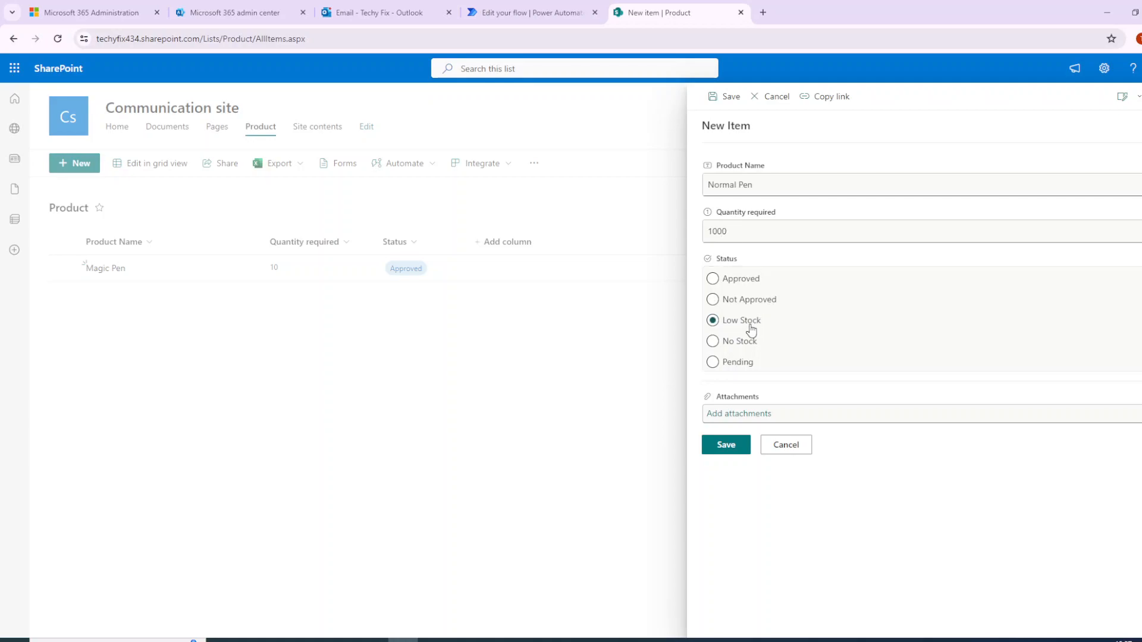
pyautogui.click(723, 447)
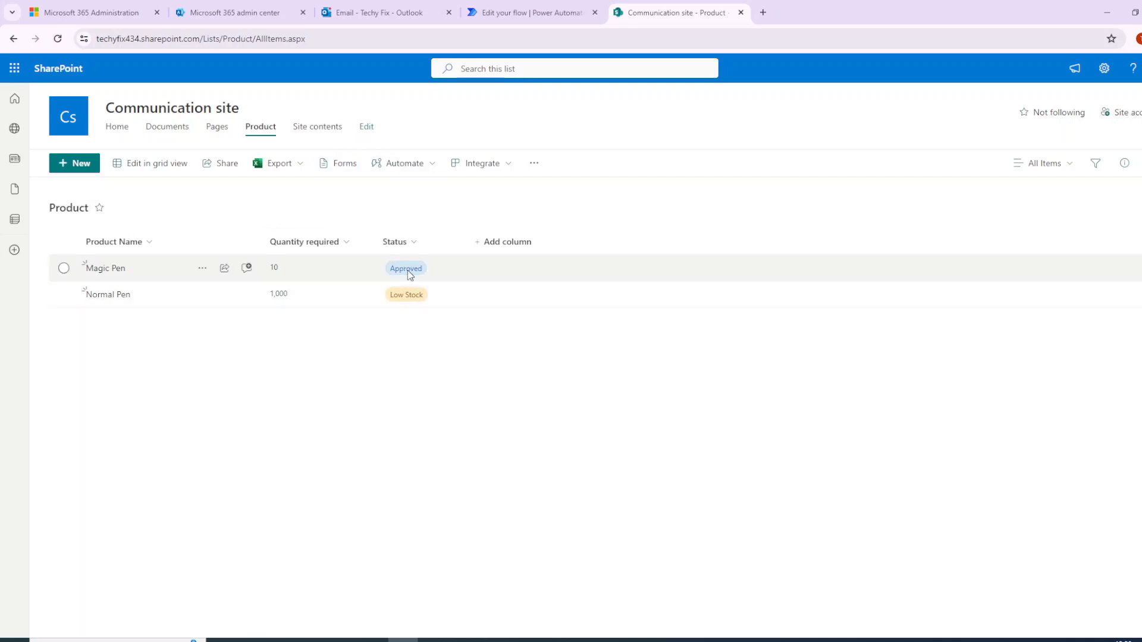
# - Open the item-created trigger's settings in the flow editor and review its trigger condition
pyautogui.click(489, 14)
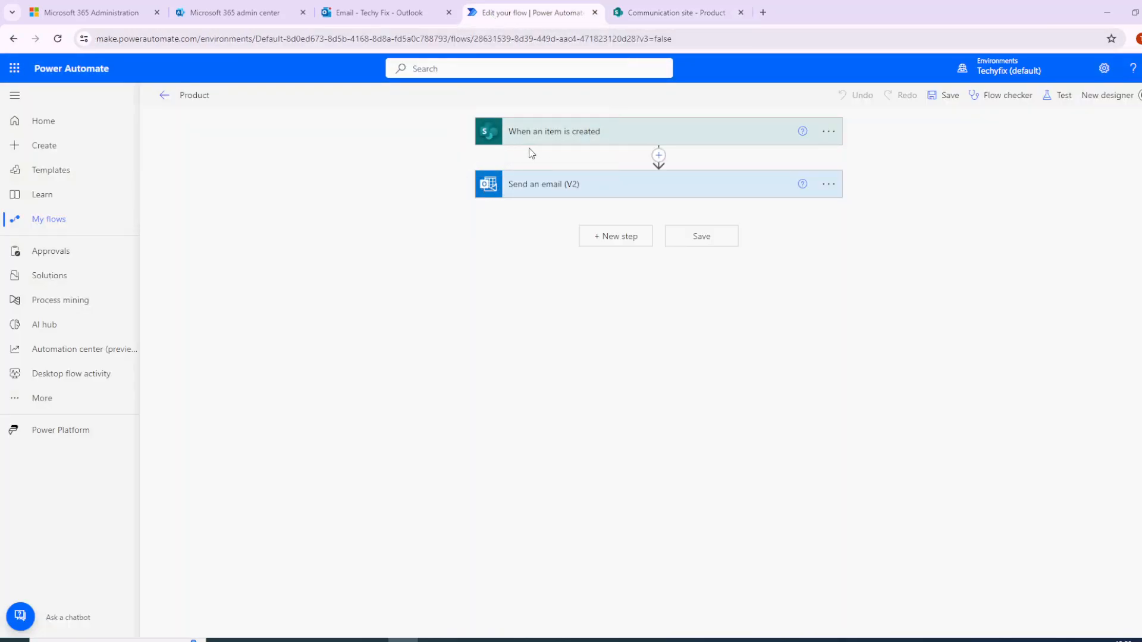
pyautogui.click(578, 135)
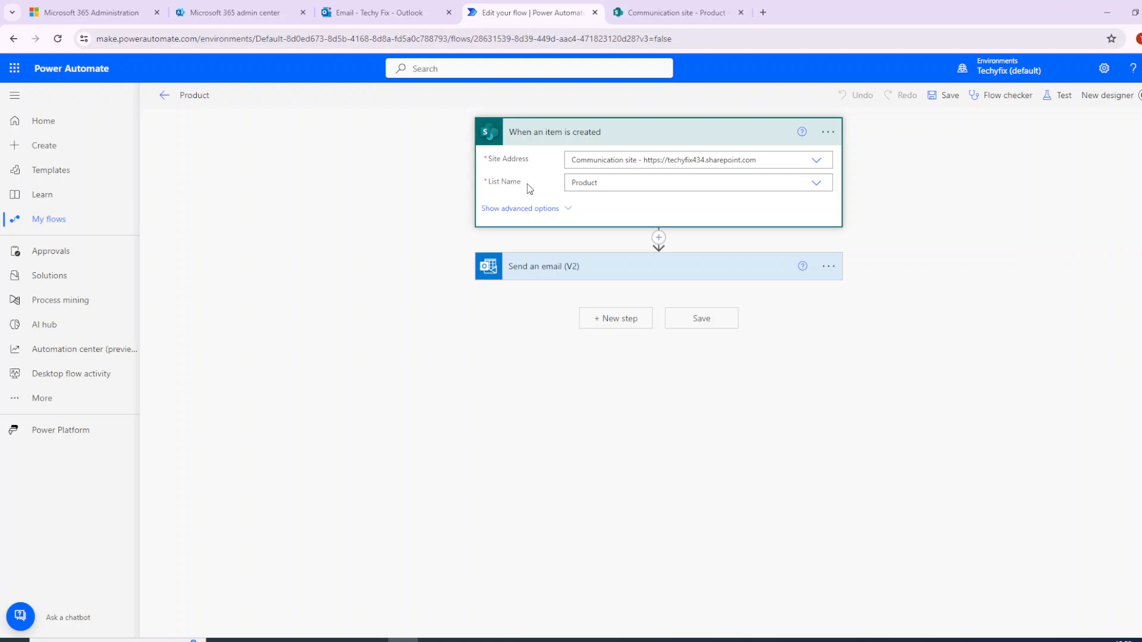
pyautogui.click(827, 132)
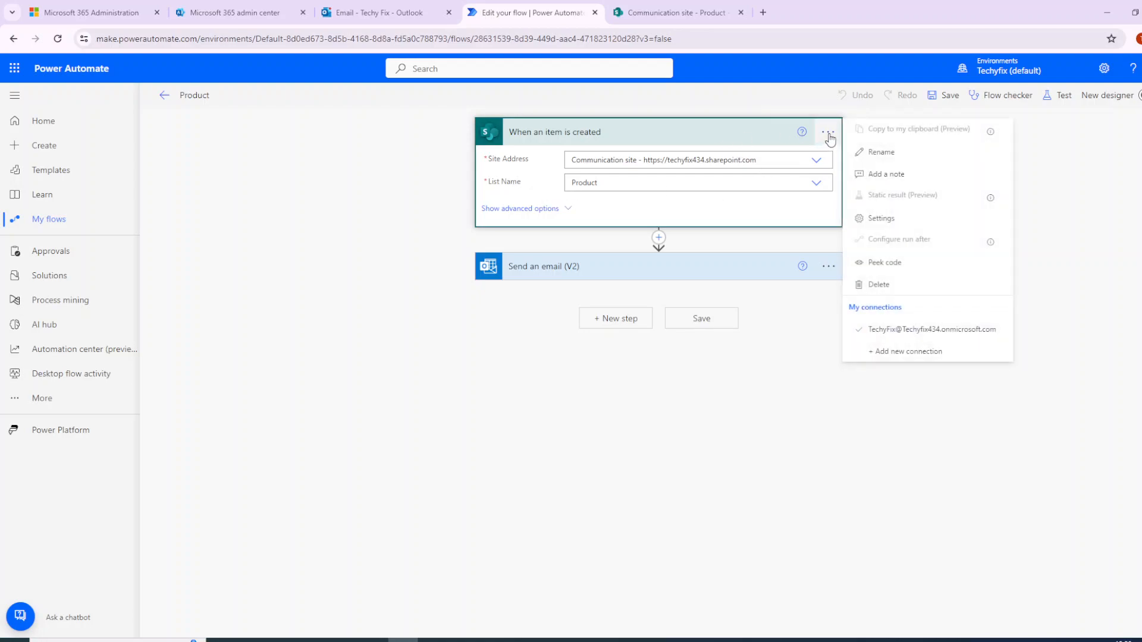
pyautogui.click(893, 230)
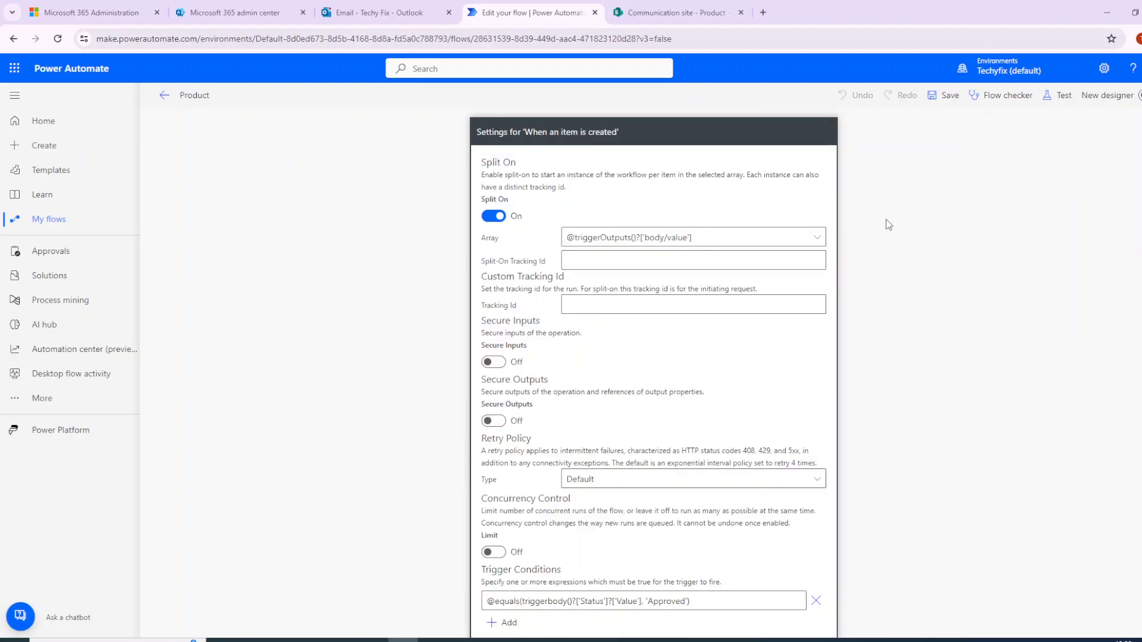
pyautogui.scroll(-3, 645, 504)
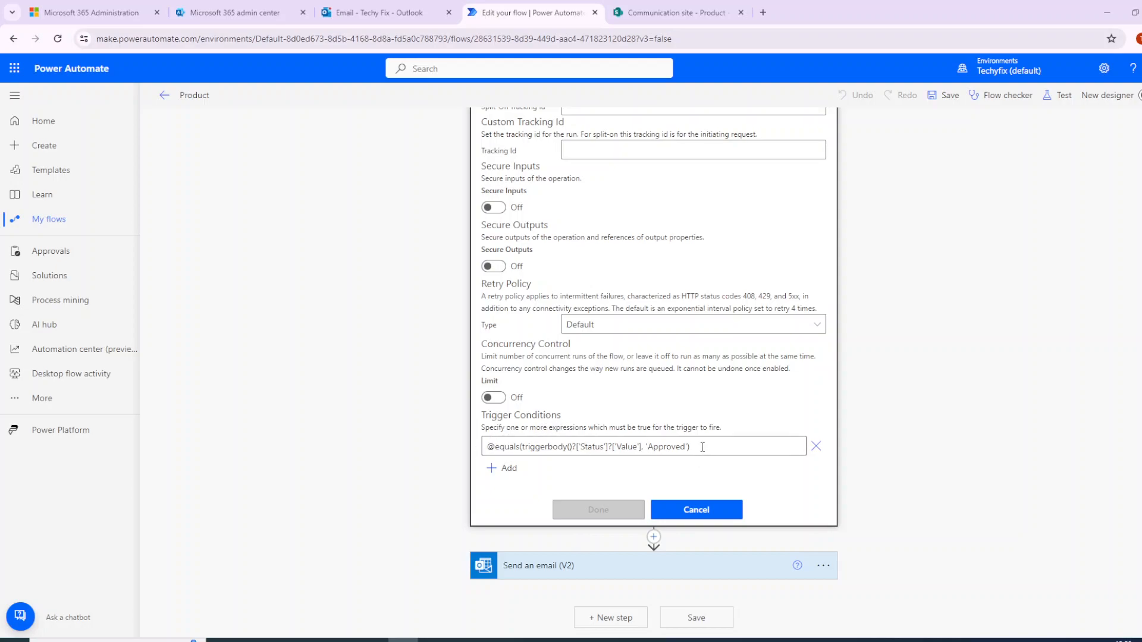
pyautogui.scroll(3, 691, 447)
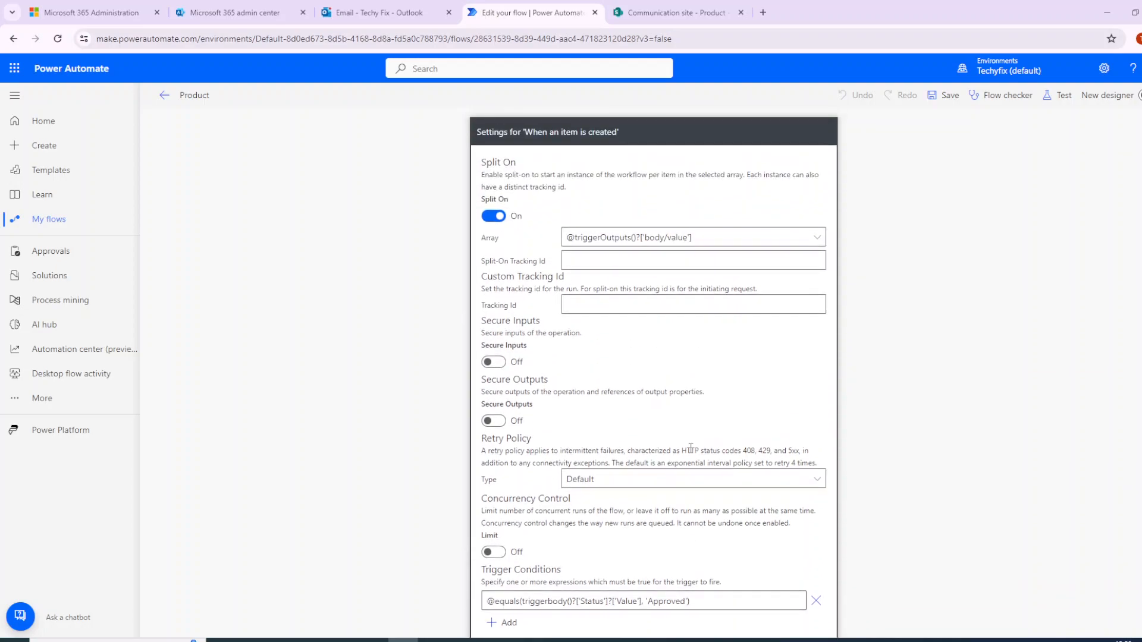
pyautogui.scroll(-3, 622, 426)
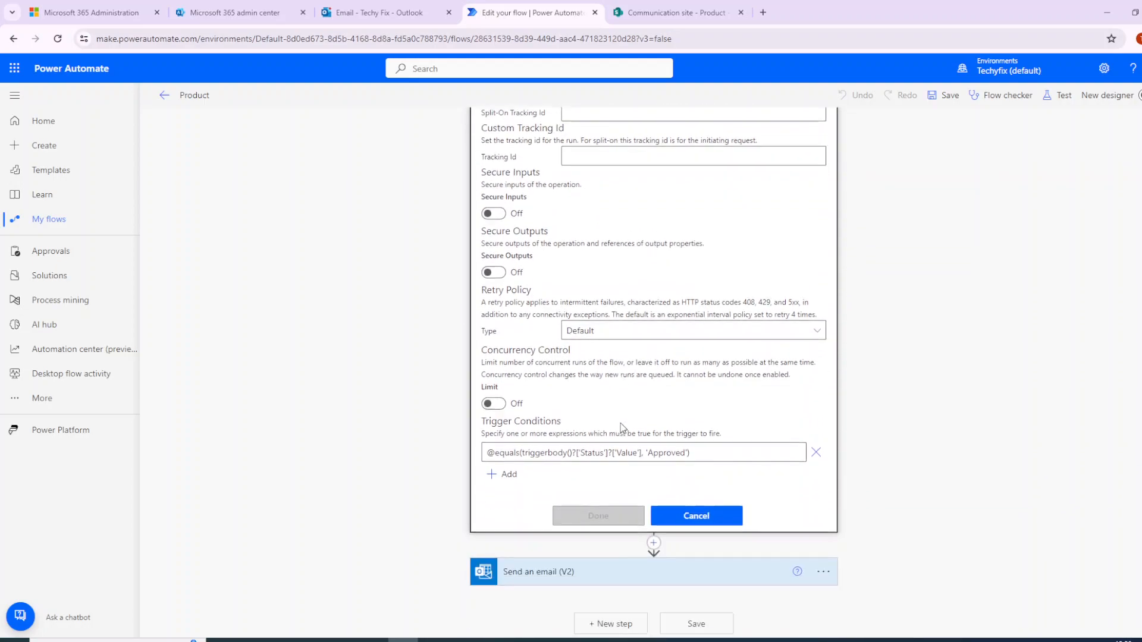
pyautogui.click(697, 512)
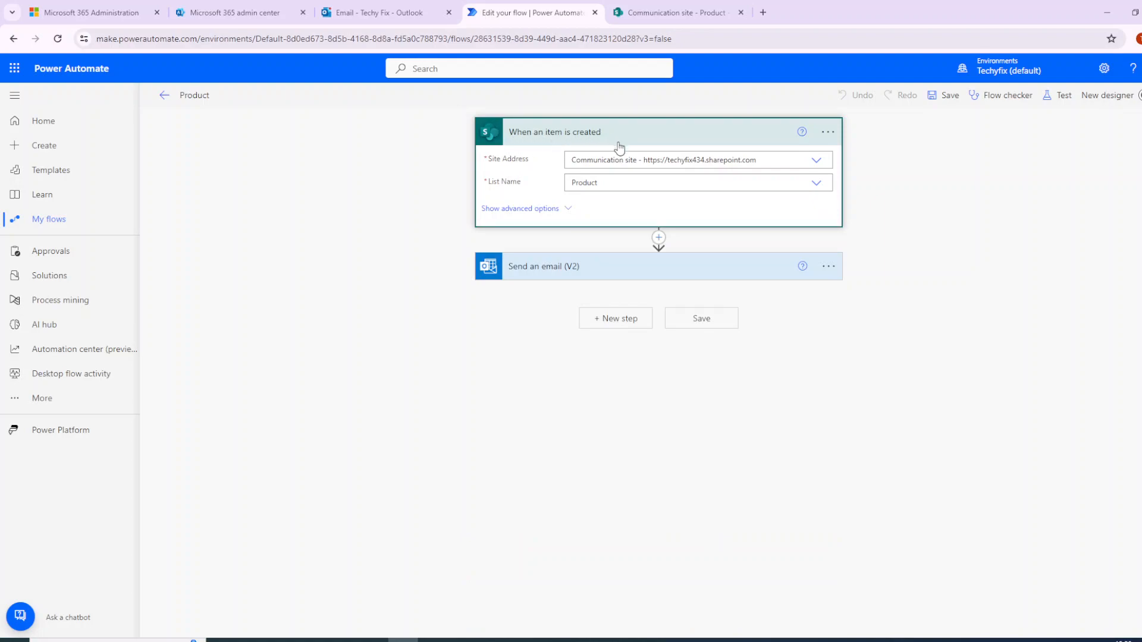
pyautogui.click(828, 133)
pyautogui.click(889, 222)
pyautogui.scroll(-3, 741, 366)
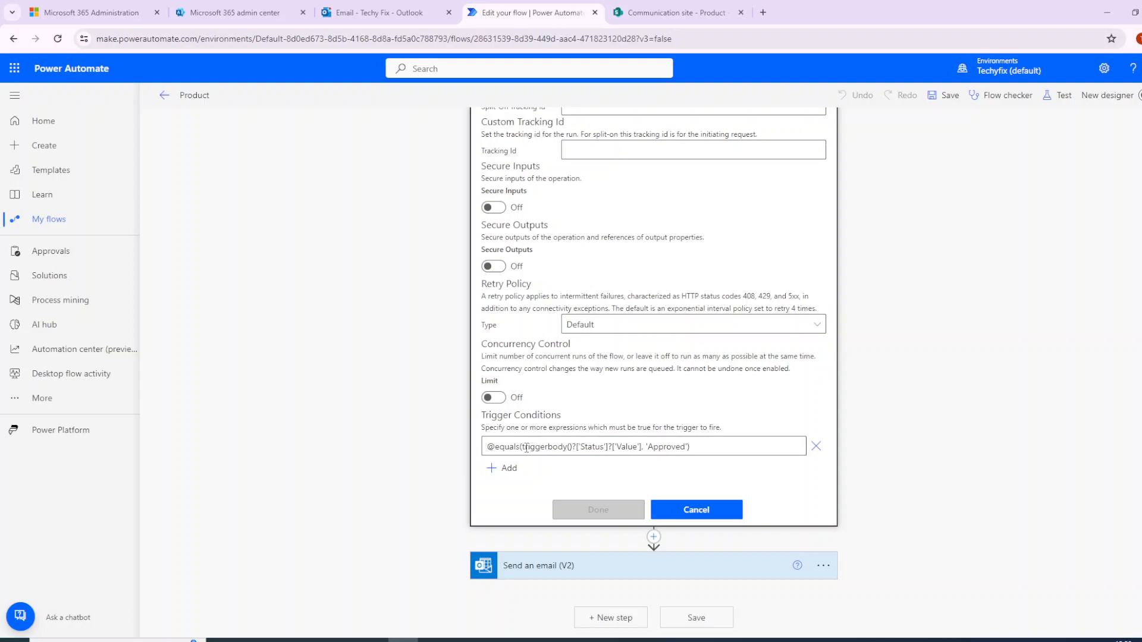
pyautogui.click(713, 516)
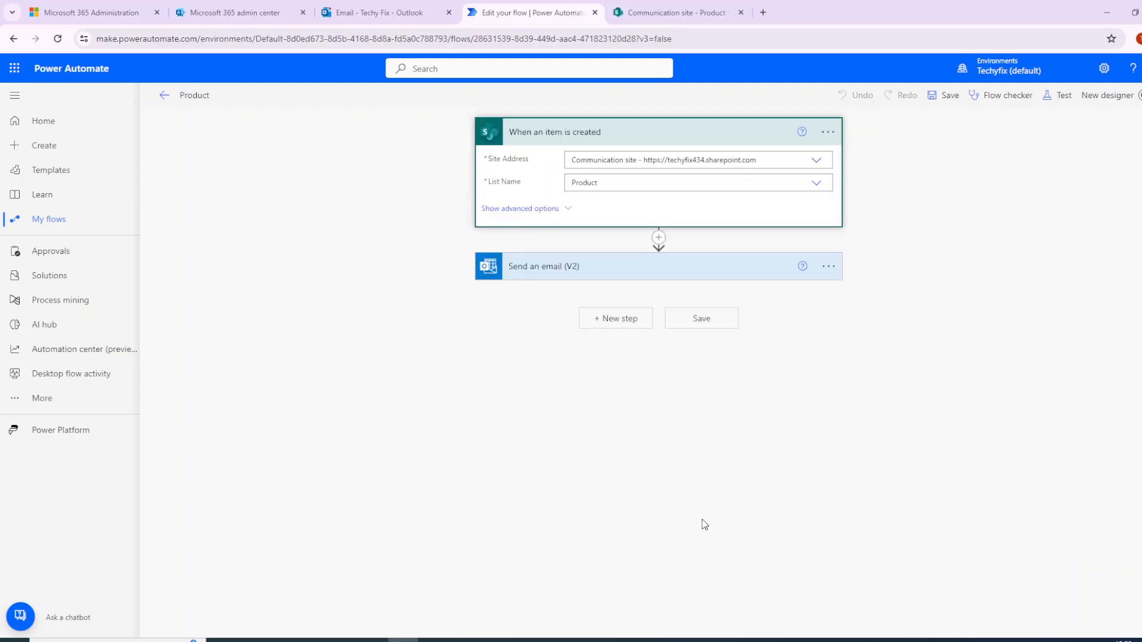
# - Open the latest run of the flow and download the trigger's raw outputs
pyautogui.click(618, 273)
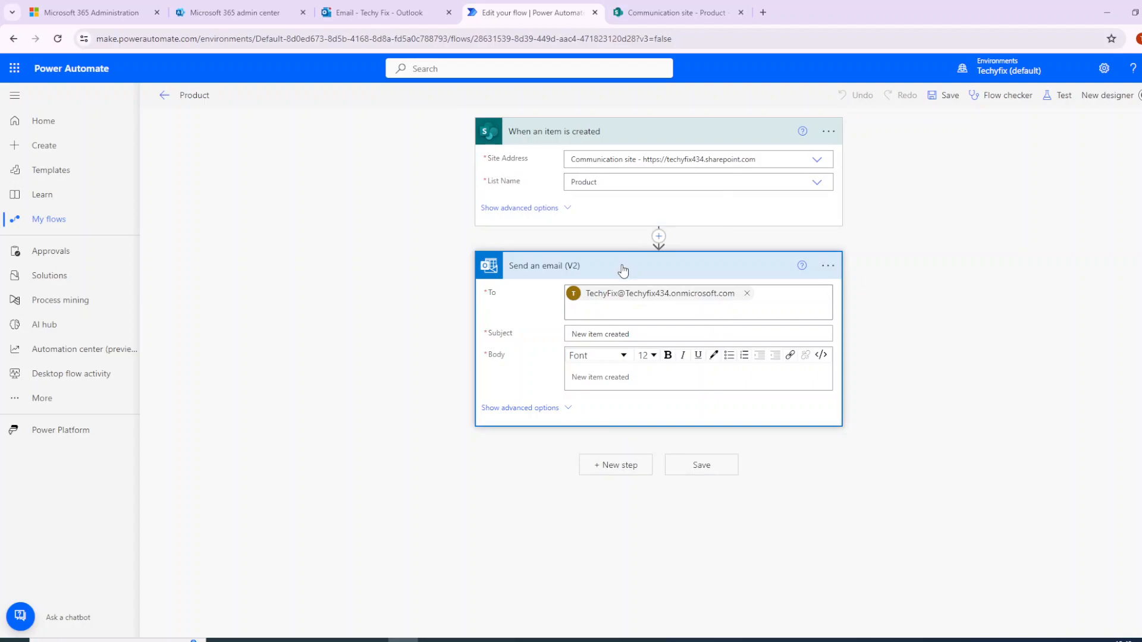
pyautogui.click(622, 271)
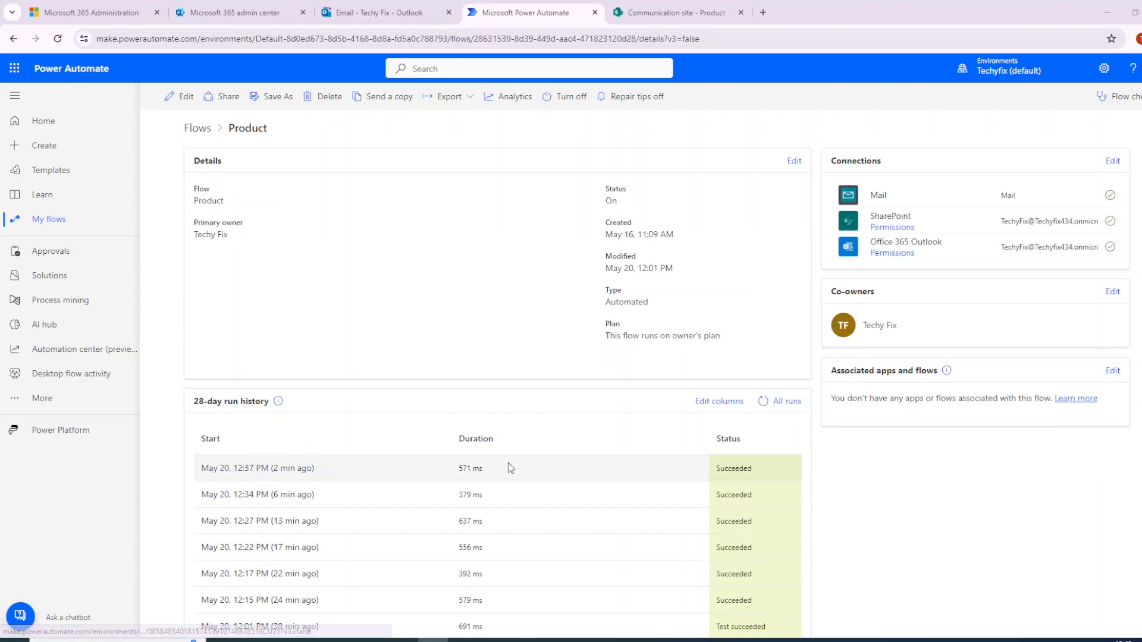
pyautogui.click(260, 469)
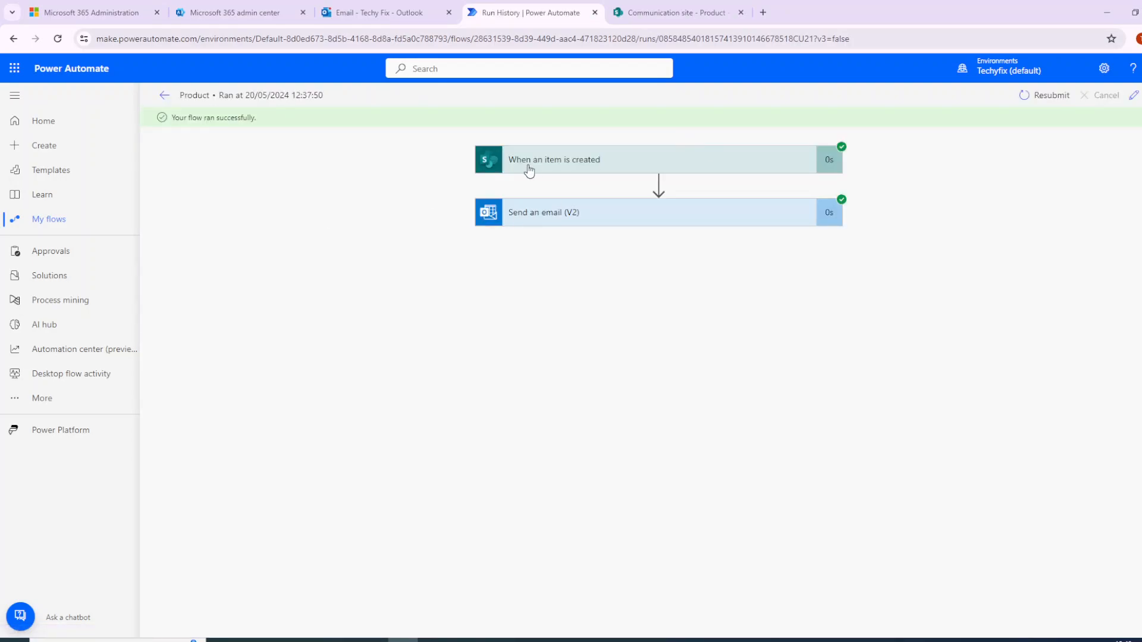
pyautogui.click(710, 170)
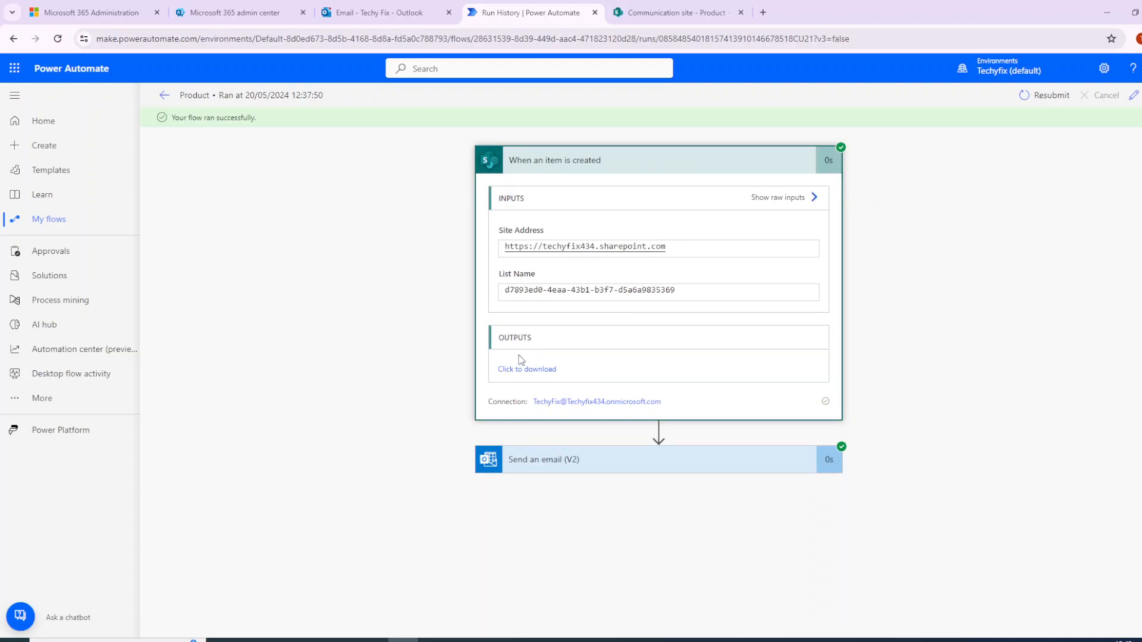
pyautogui.click(525, 369)
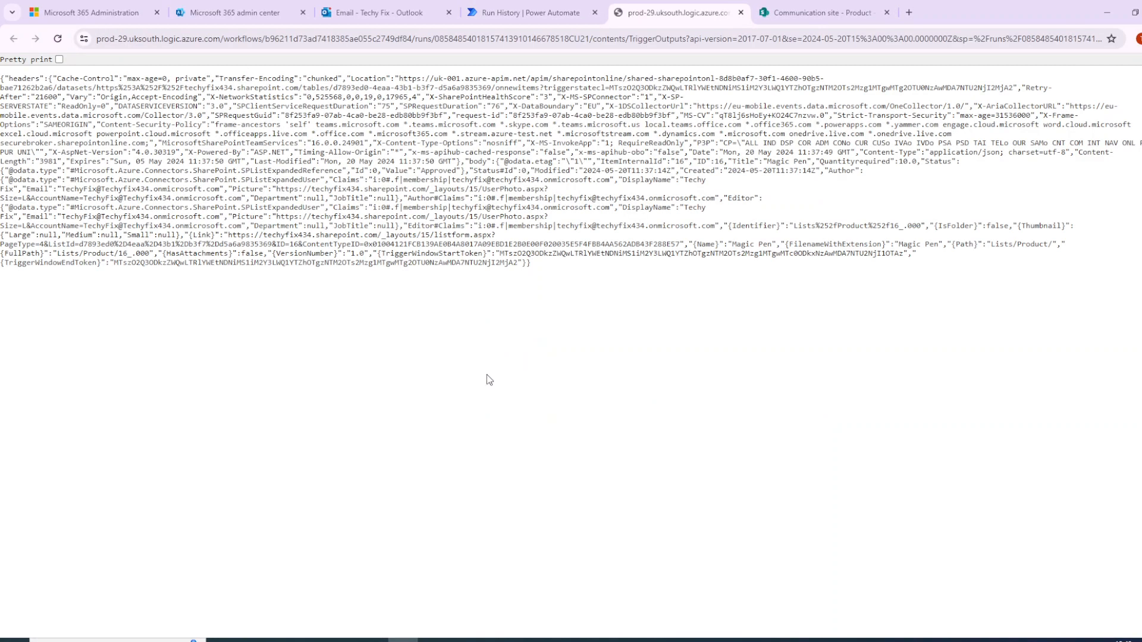
# - Pretty-print the trigger outputs and examine the Title, Quantityrequired and Status Value fields
pyautogui.click(59, 59)
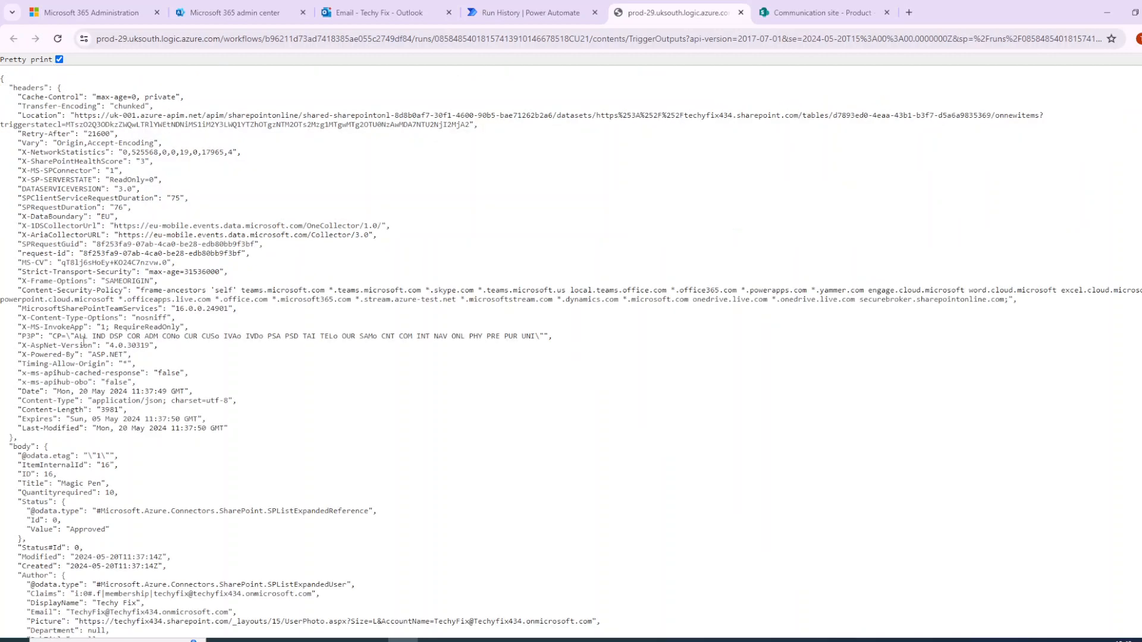
pyautogui.scroll(-1, 79, 455)
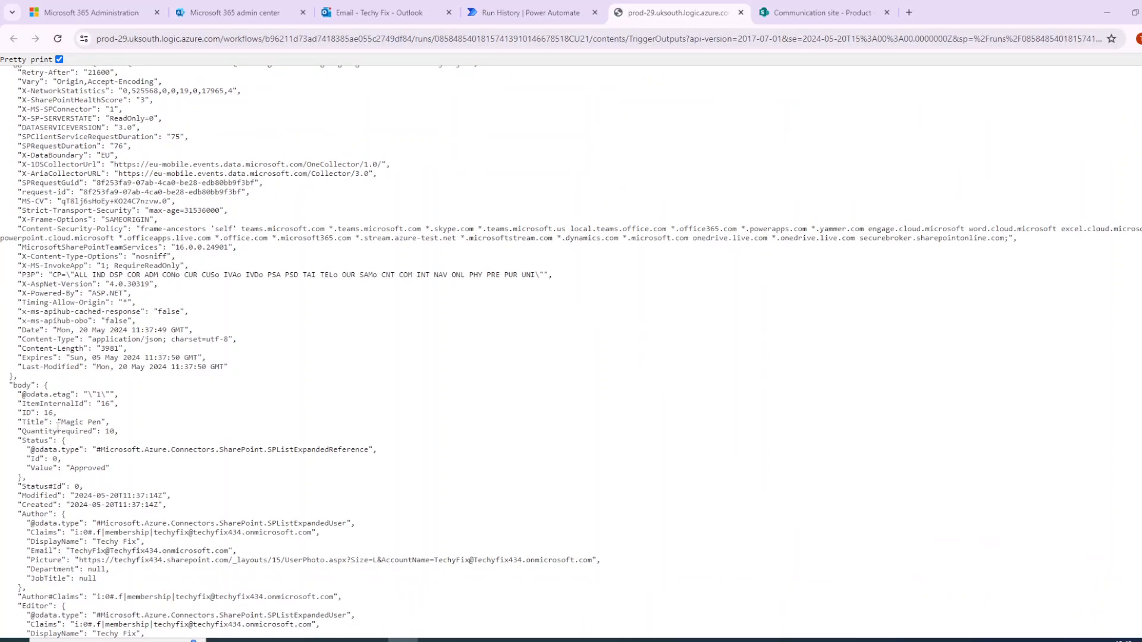
pyautogui.moveTo(64, 422); pyautogui.dragTo(107, 423)
pyautogui.doubleClick(112, 431)
pyautogui.moveTo(67, 468); pyautogui.dragTo(113, 468)
pyautogui.scroll(-3, 223, 381)
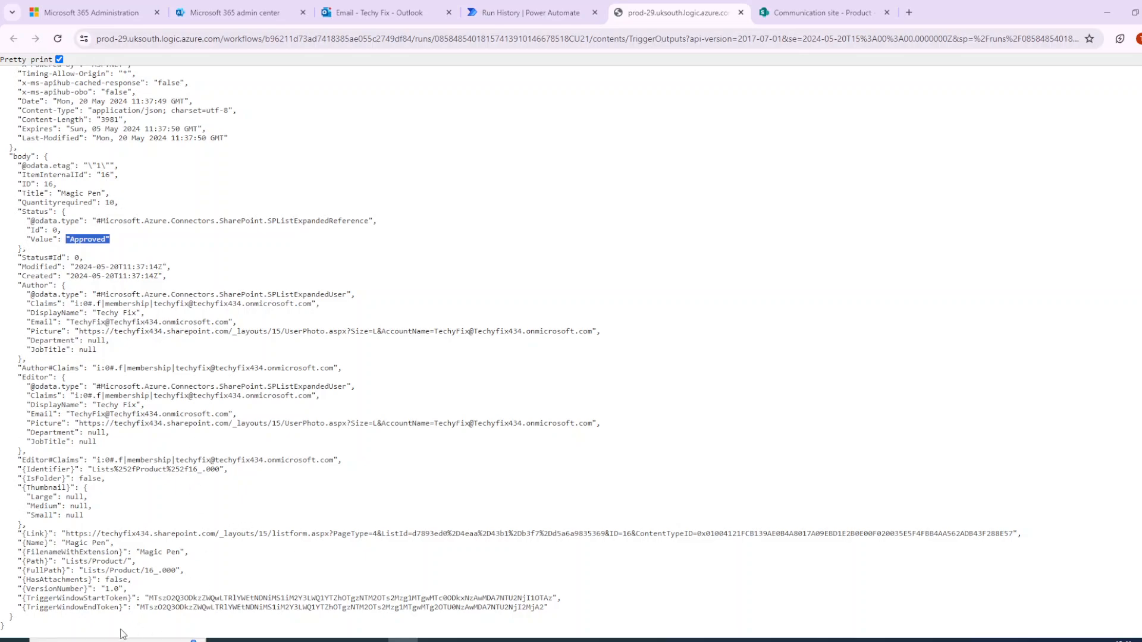
pyautogui.scroll(1, 161, 356)
pyautogui.scroll(1, 161, 355)
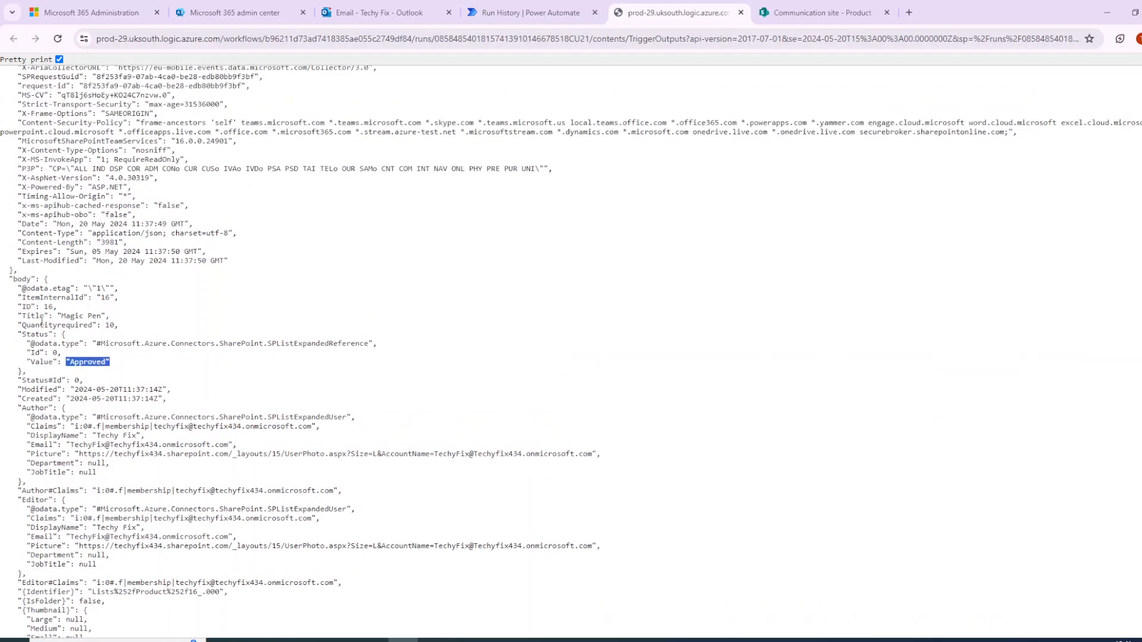
pyautogui.moveTo(58, 316); pyautogui.dragTo(110, 317)
pyautogui.moveTo(69, 362); pyautogui.dragTo(110, 362)
pyautogui.click(740, 12)
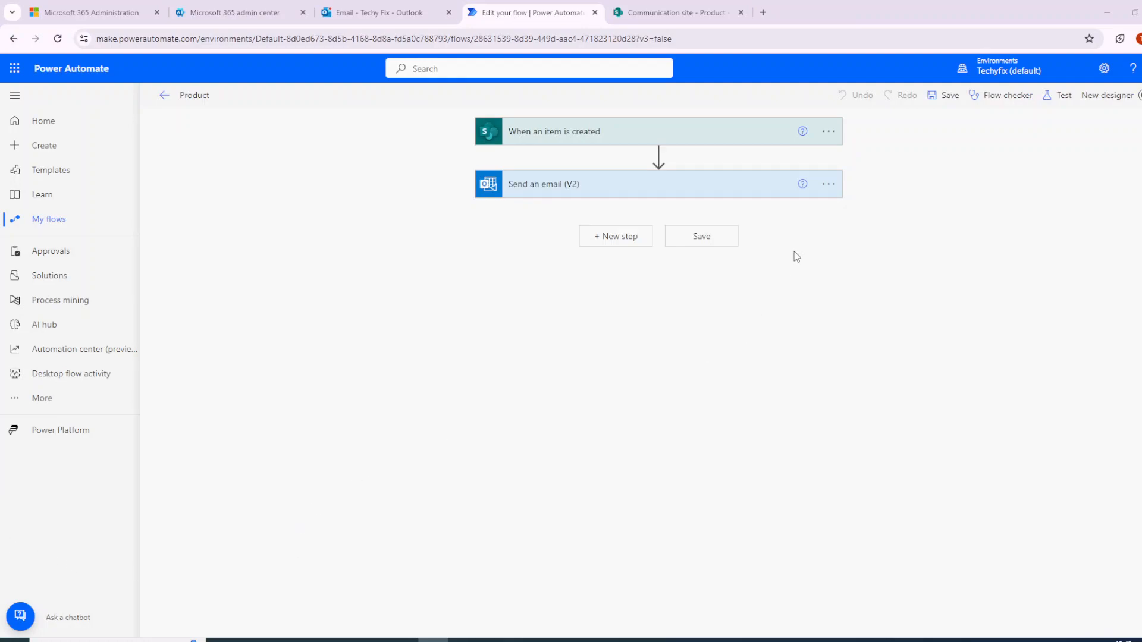
pyautogui.click(829, 132)
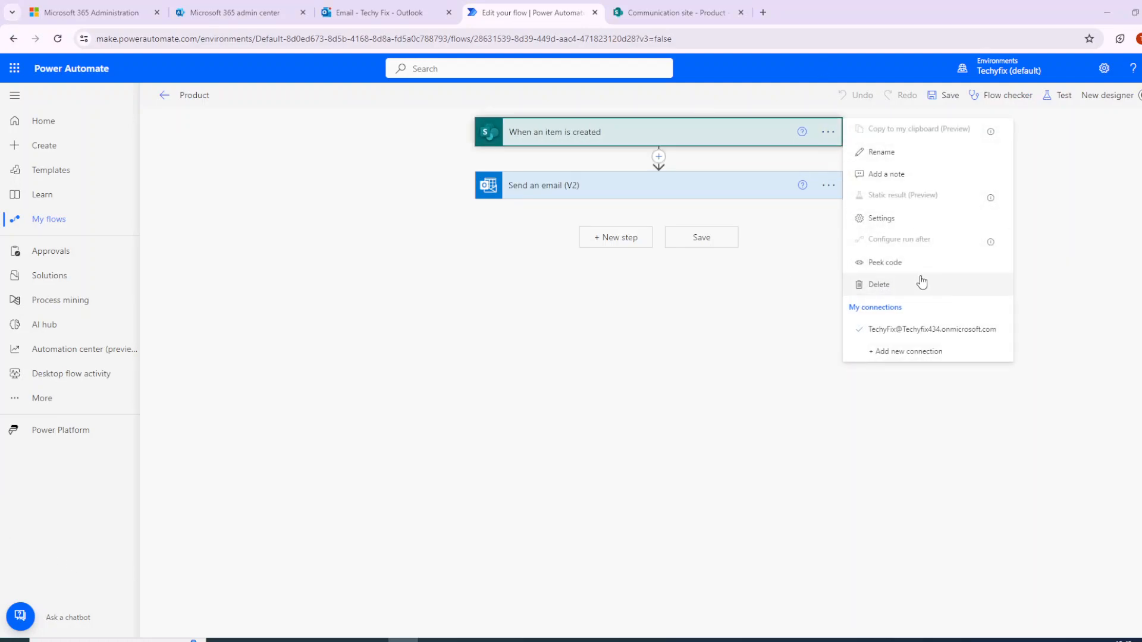
pyautogui.click(905, 231)
pyautogui.scroll(-2, 678, 494)
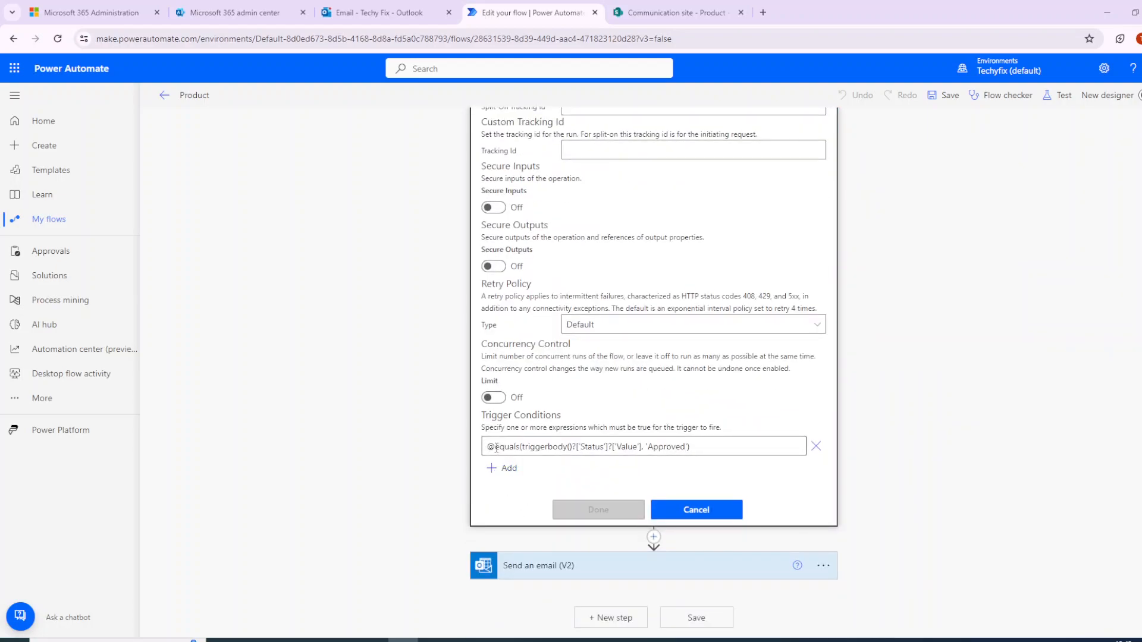
pyautogui.click(496, 447)
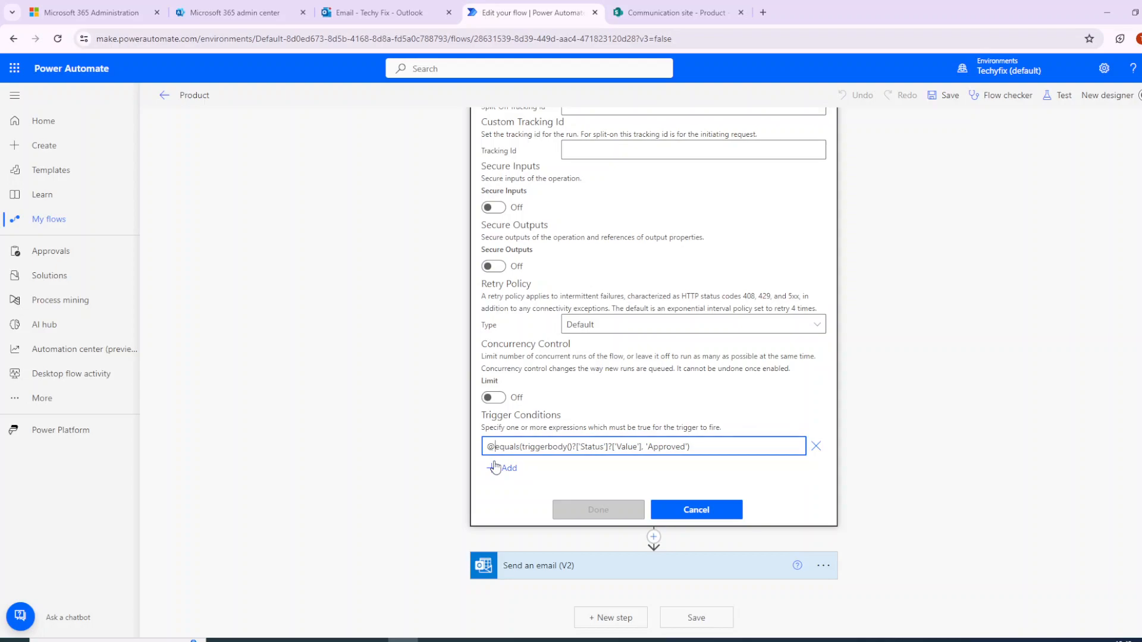
pyautogui.write('not')
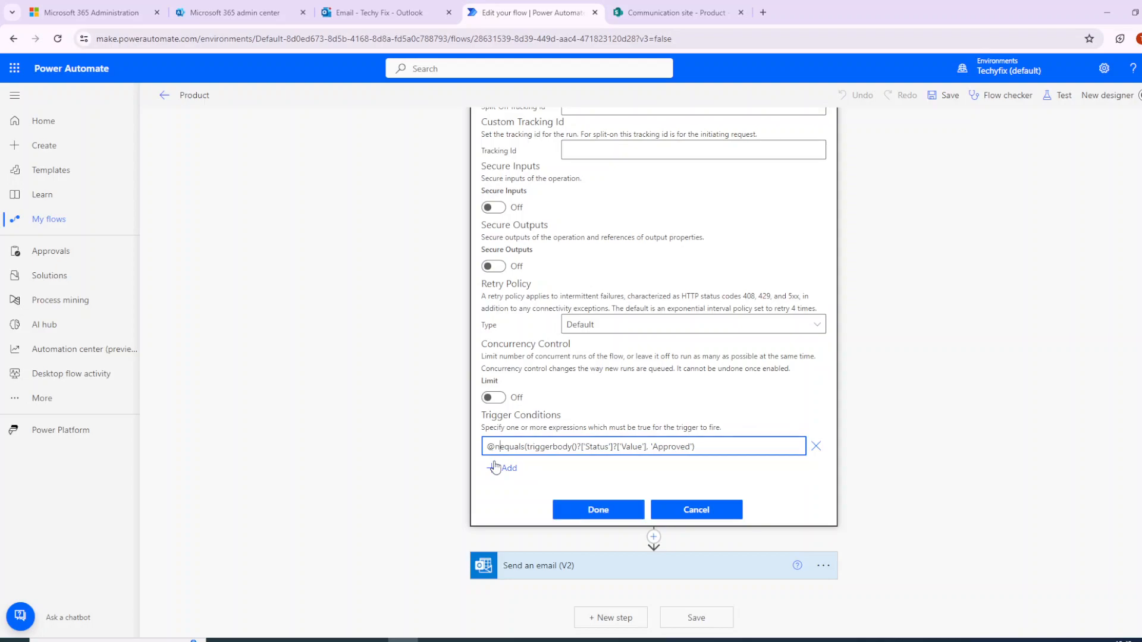
pyautogui.write('(')
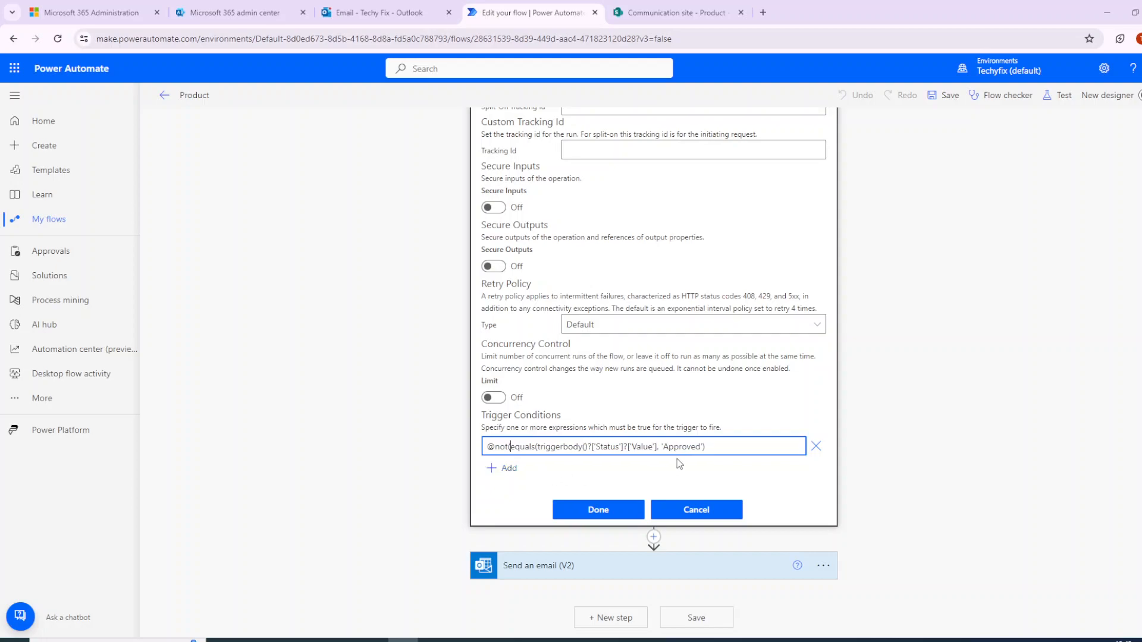
pyautogui.write(')')
pyautogui.moveTo(488, 447); pyautogui.dragTo(518, 450)
pyautogui.click(596, 513)
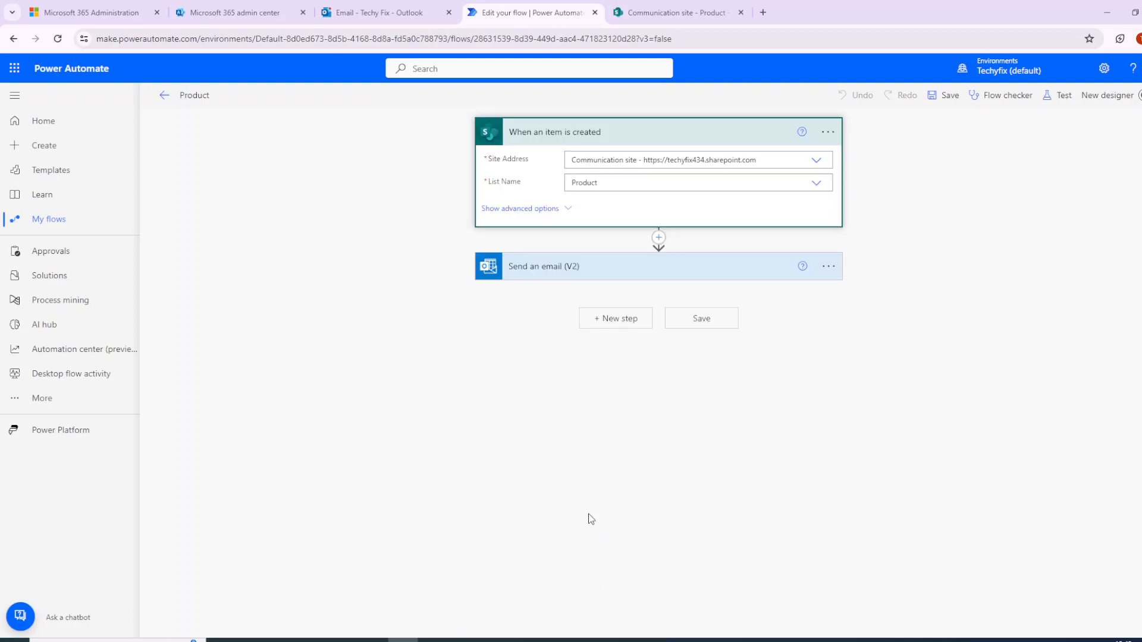
pyautogui.click(945, 100)
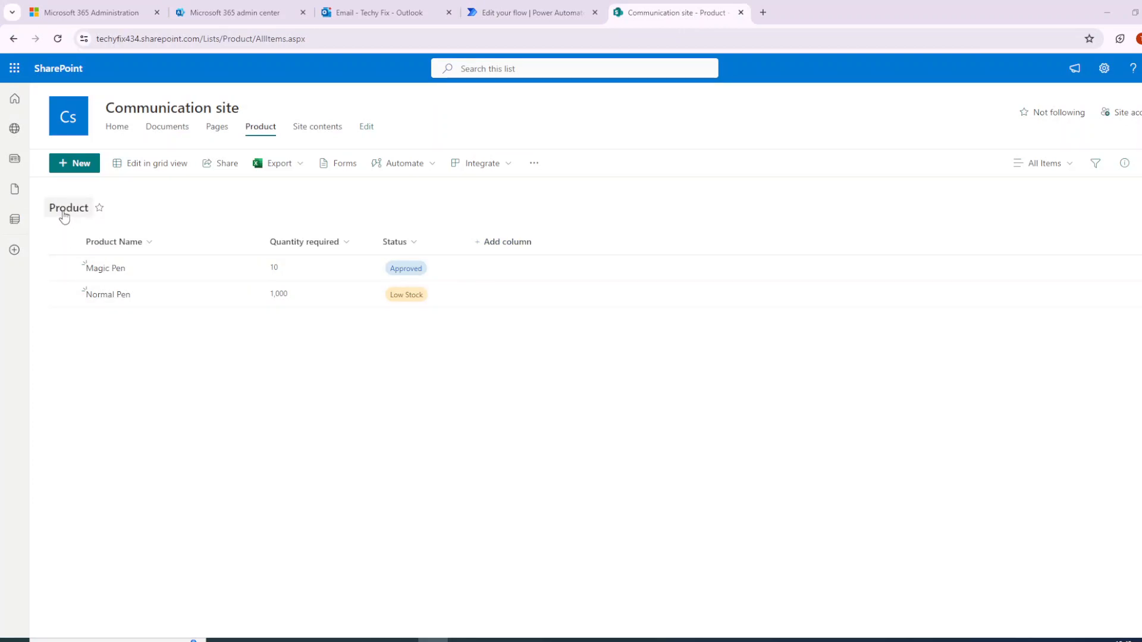
# - Add Product list items Black pen (quantity 10, status Approved) and Red Pen (quantity 10, status Not Approved)
pyautogui.click(77, 164)
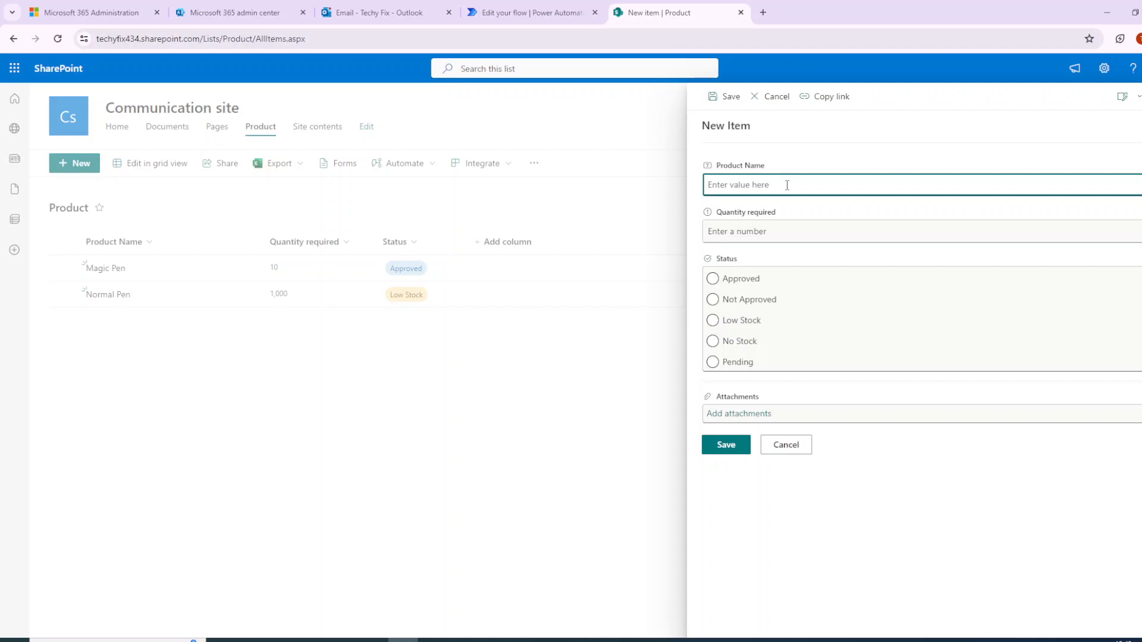
pyautogui.write('Blac')
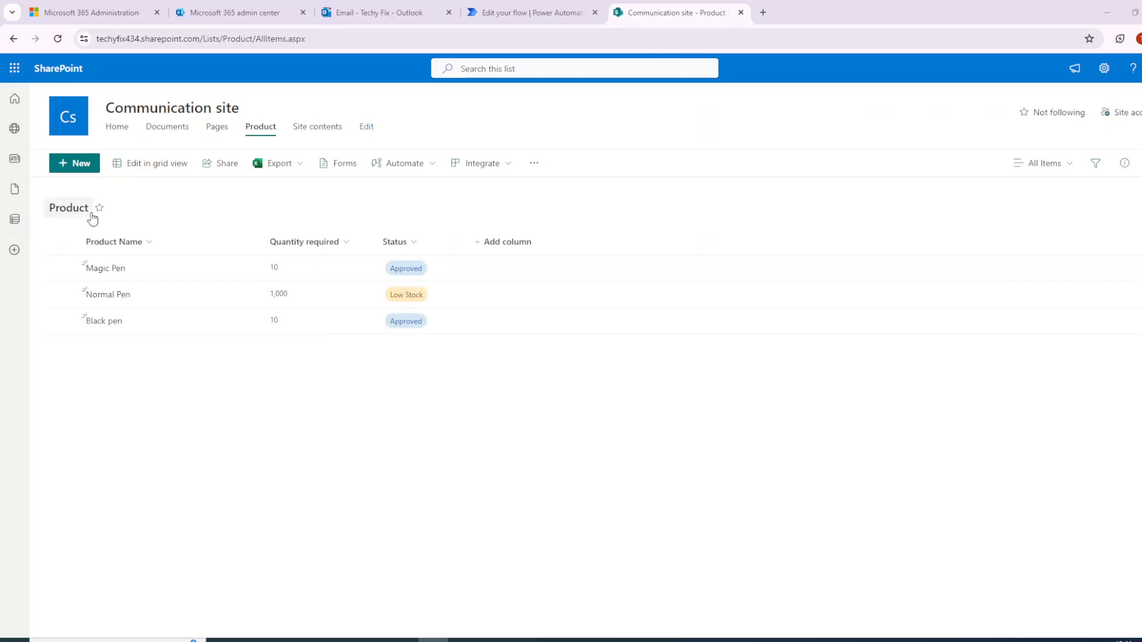
pyautogui.click(82, 169)
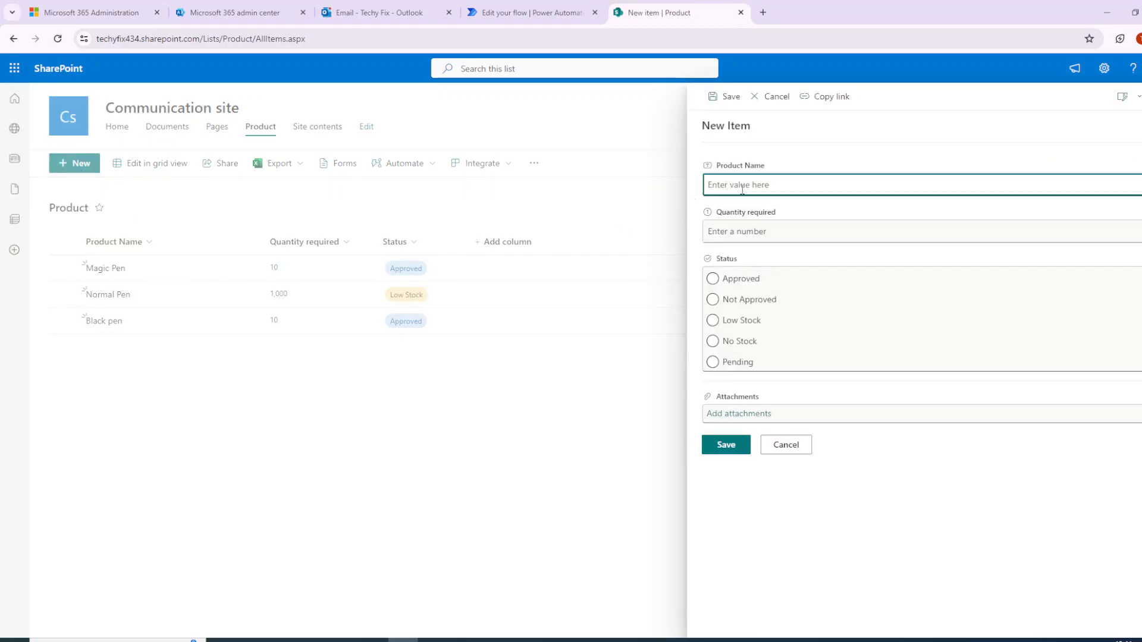
pyautogui.press('F5')
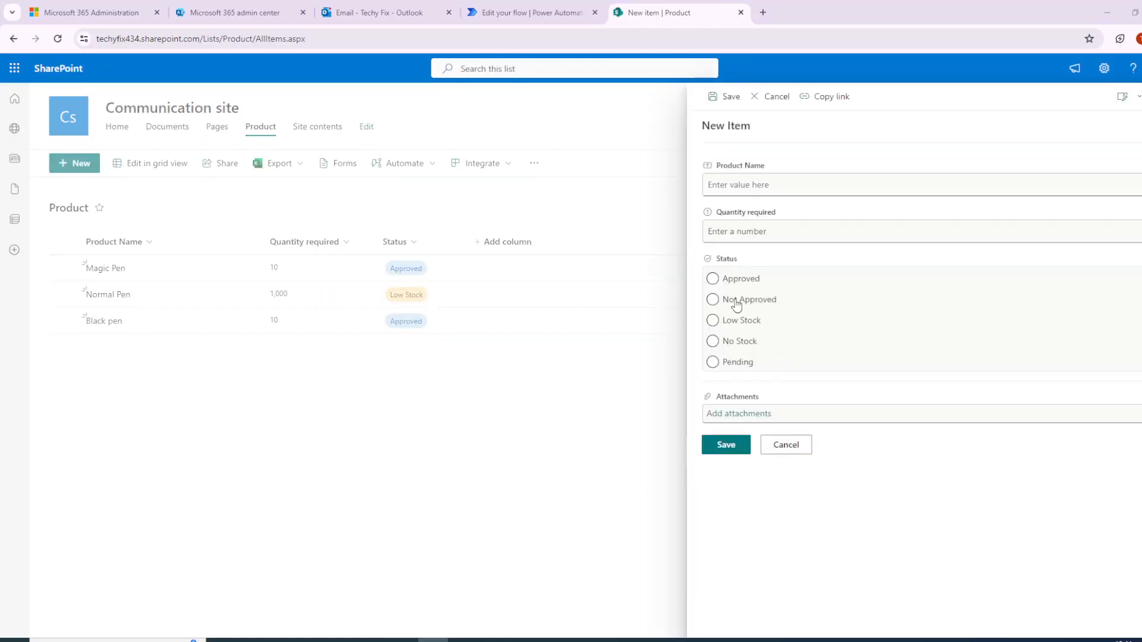
pyautogui.click(760, 179)
pyautogui.write('R')
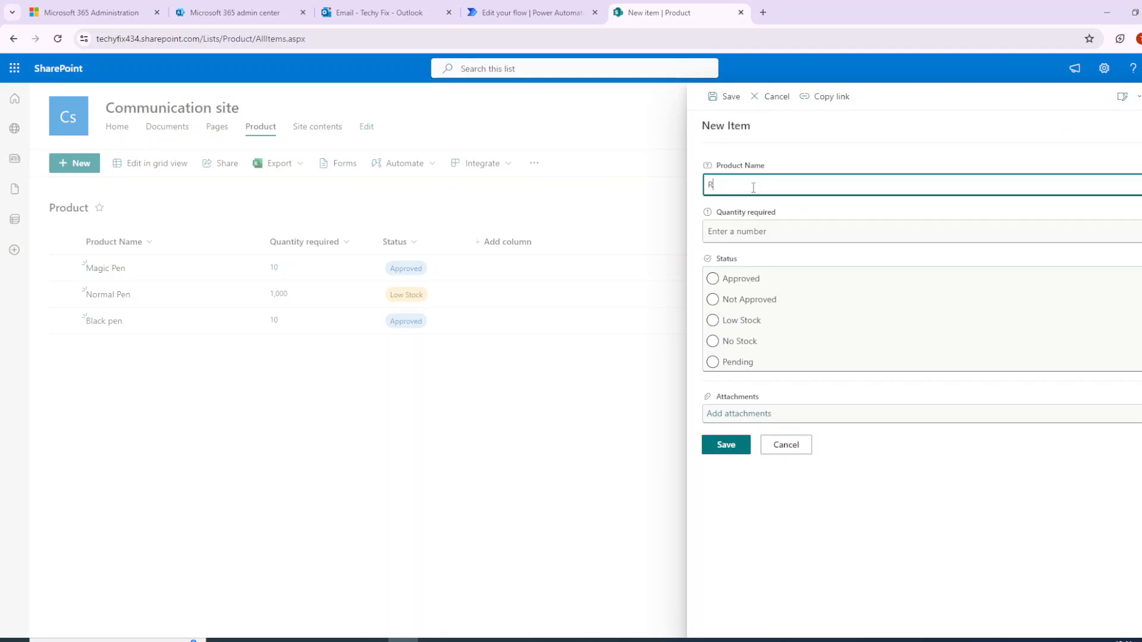
pyautogui.write('ed Pen')
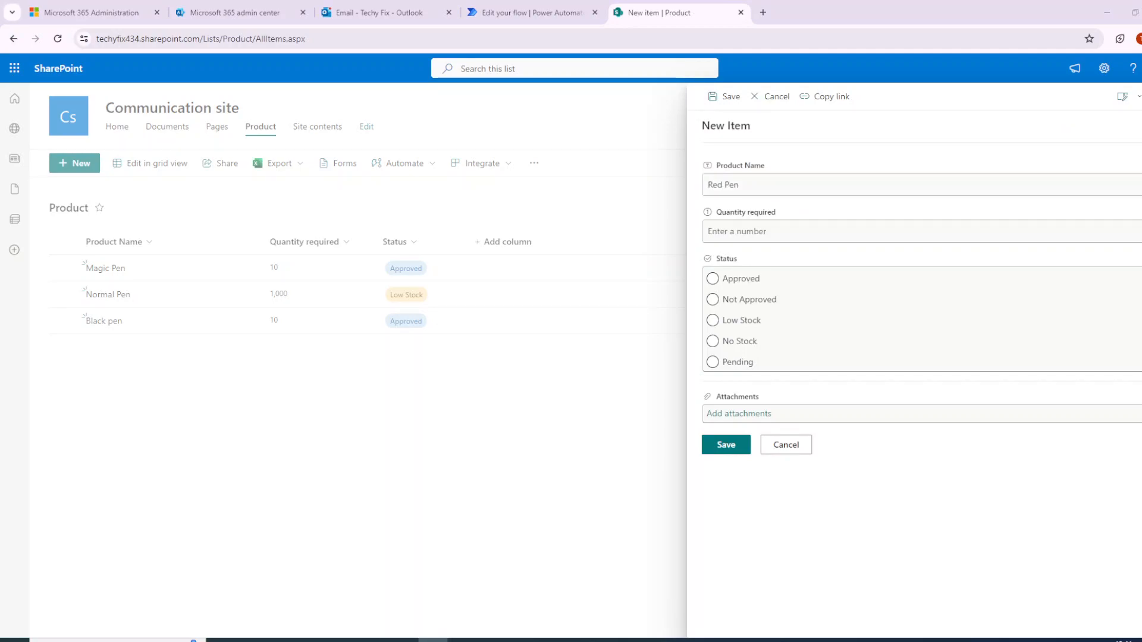
pyautogui.click(763, 229)
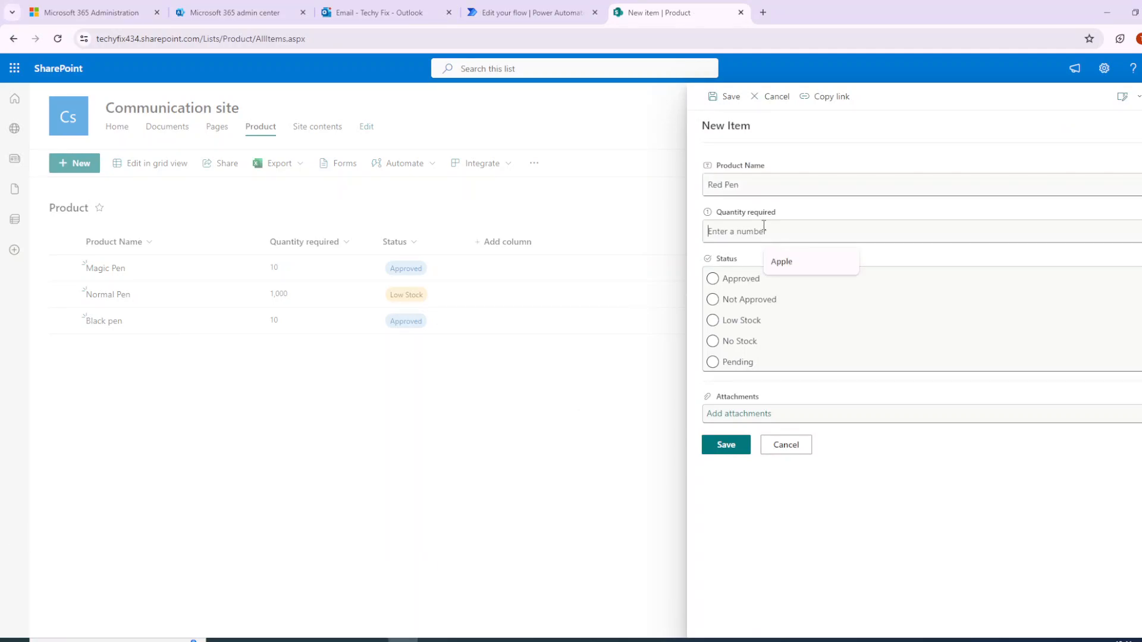
pyautogui.write('10')
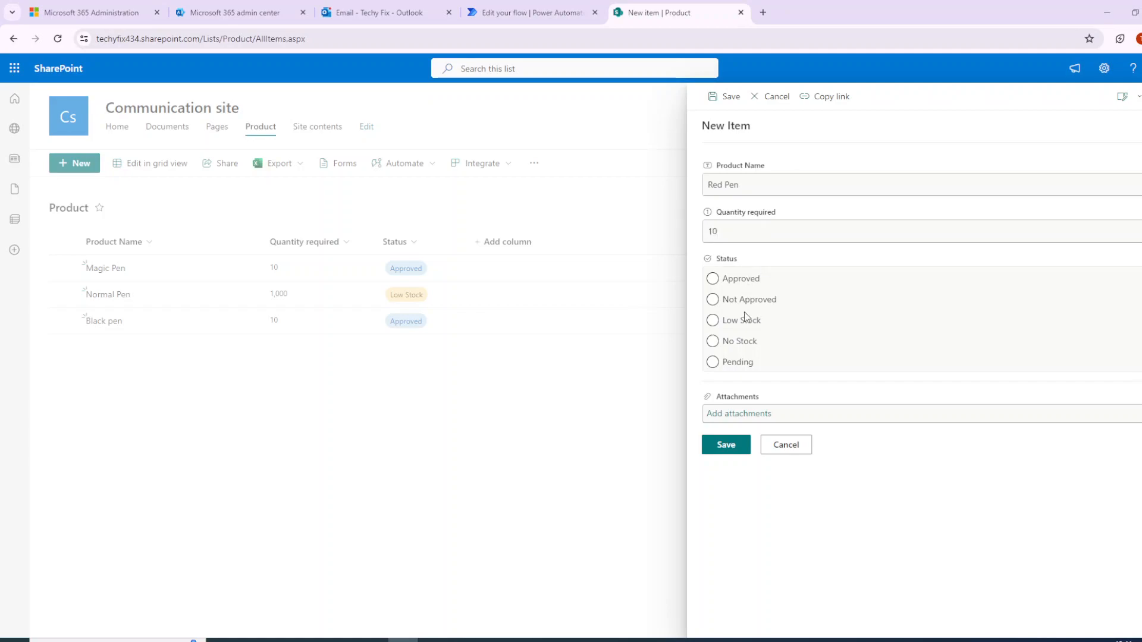
pyautogui.click(741, 301)
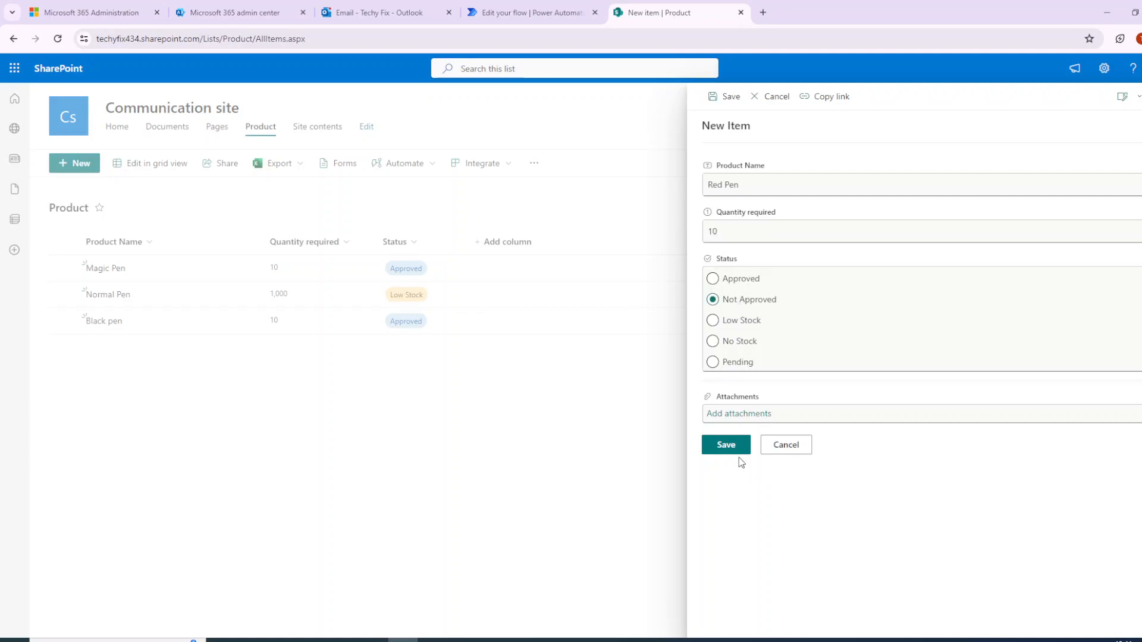
pyautogui.click(732, 449)
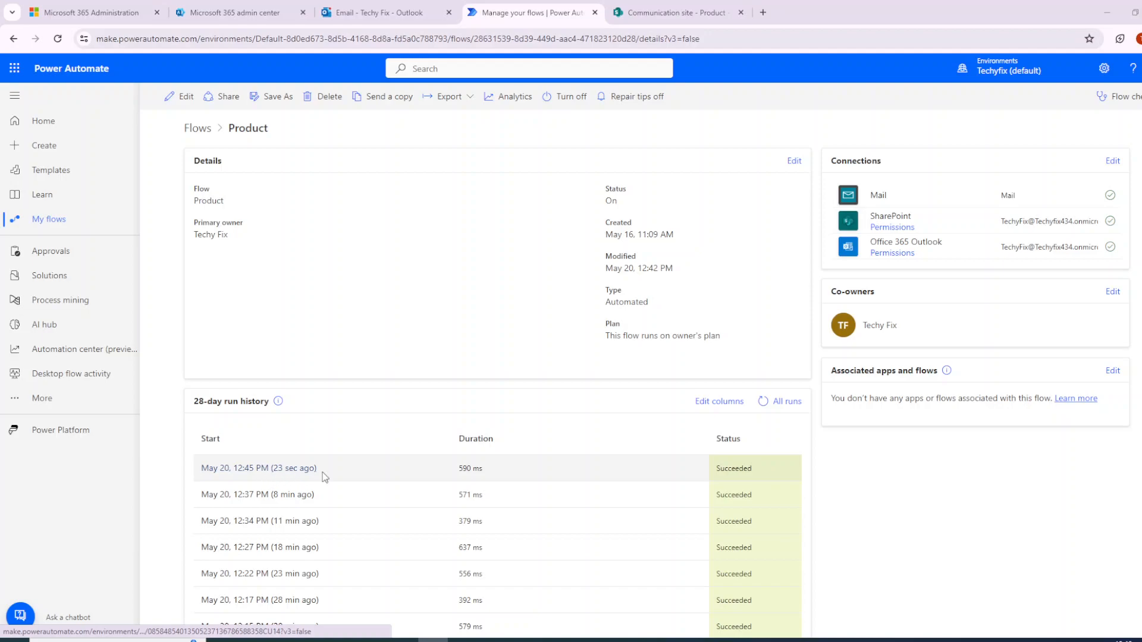
# - Open the latest flow run, download and pretty-print the trigger outputs, and examine the Quantityrequired and Status Value fields
pyautogui.click(273, 468)
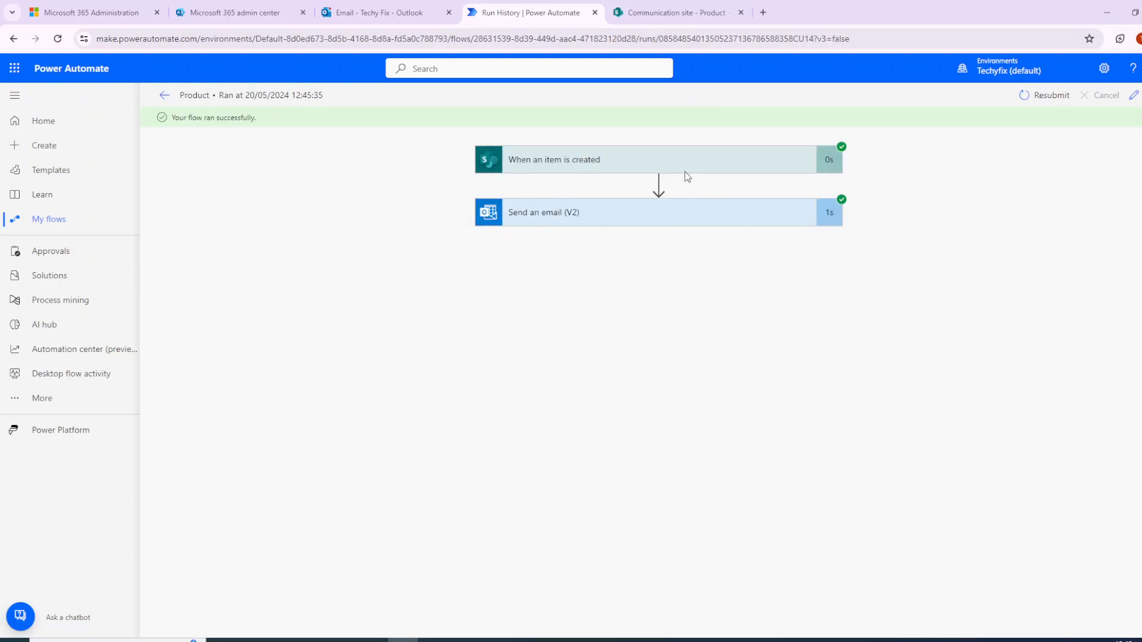
pyautogui.click(673, 172)
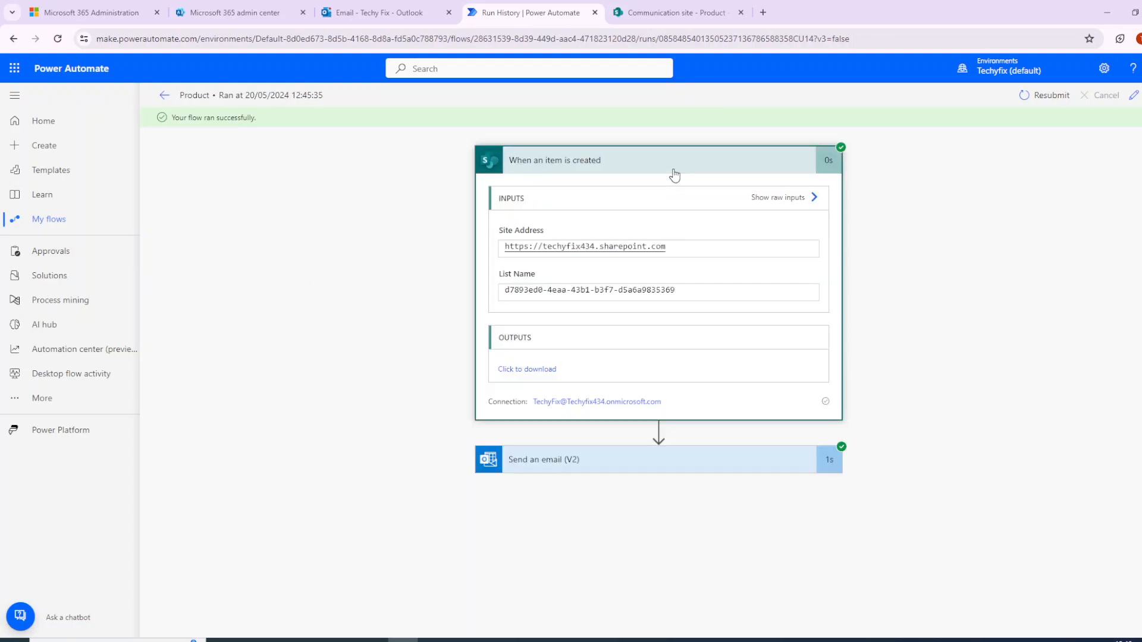
pyautogui.click(536, 375)
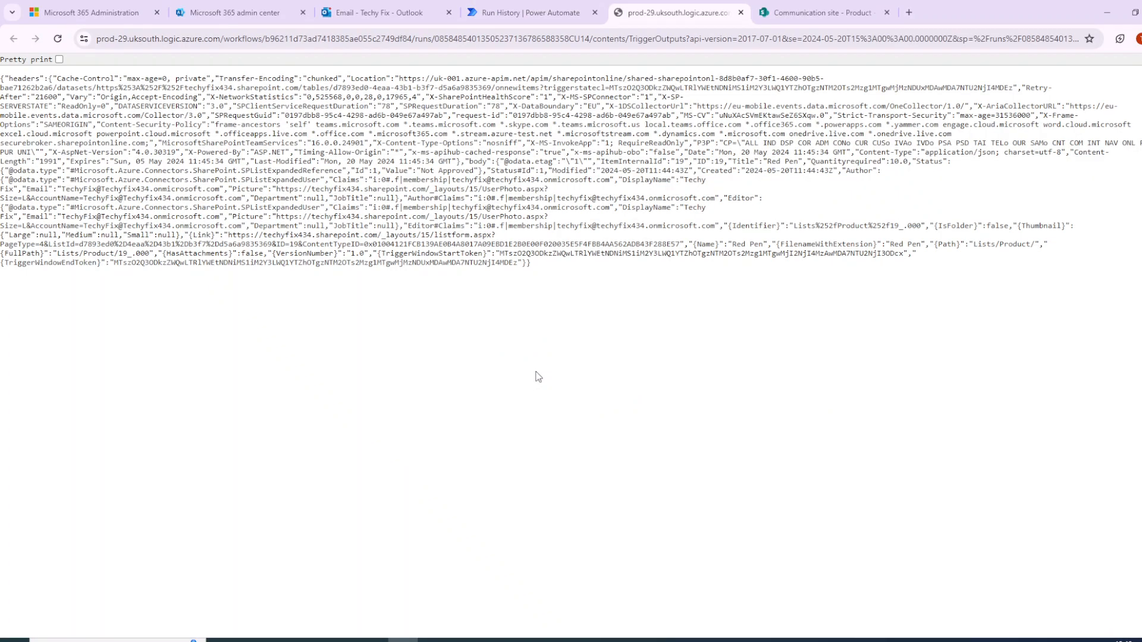
pyautogui.click(59, 60)
pyautogui.scroll(-2, 104, 406)
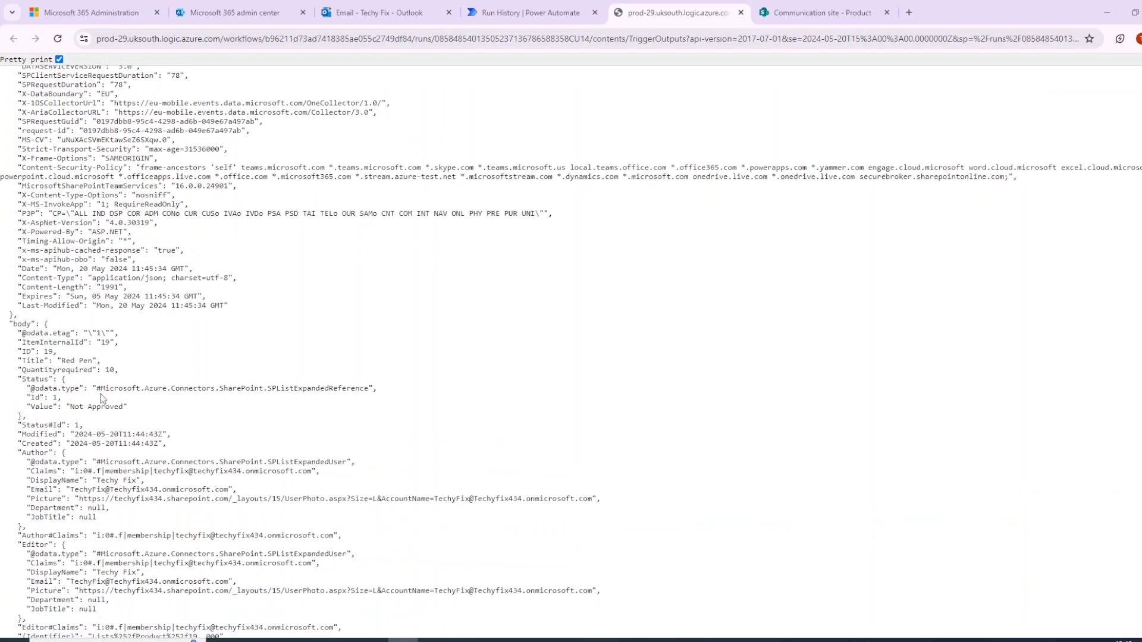
pyautogui.moveTo(58, 360); pyautogui.dragTo(118, 369)
pyautogui.scroll(-3, 142, 441)
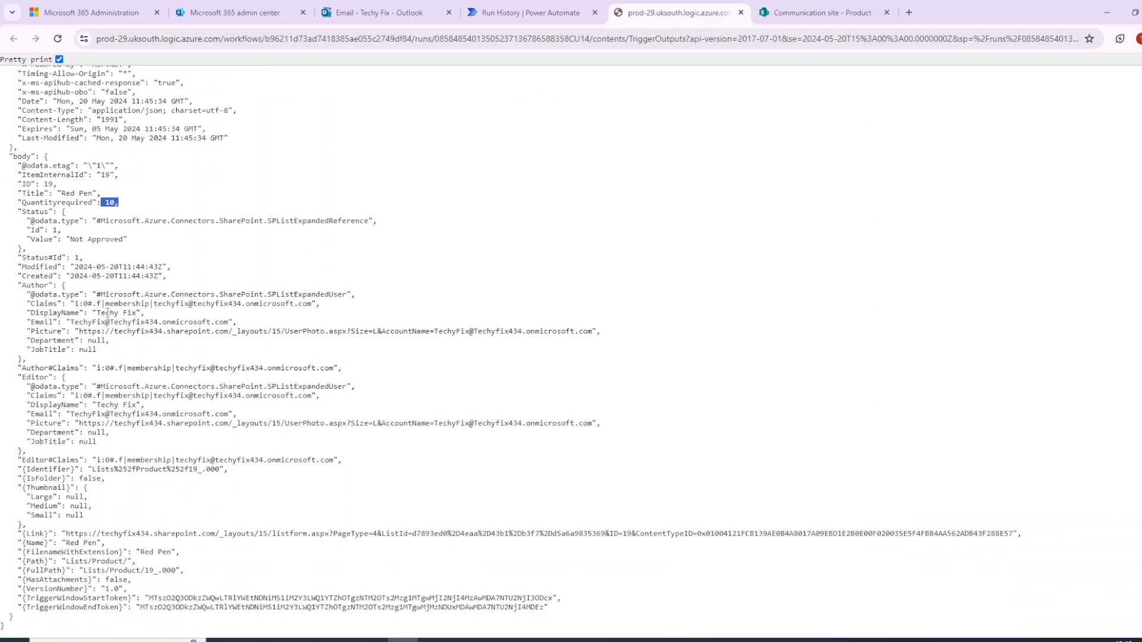
pyautogui.scroll(1, 208, 467)
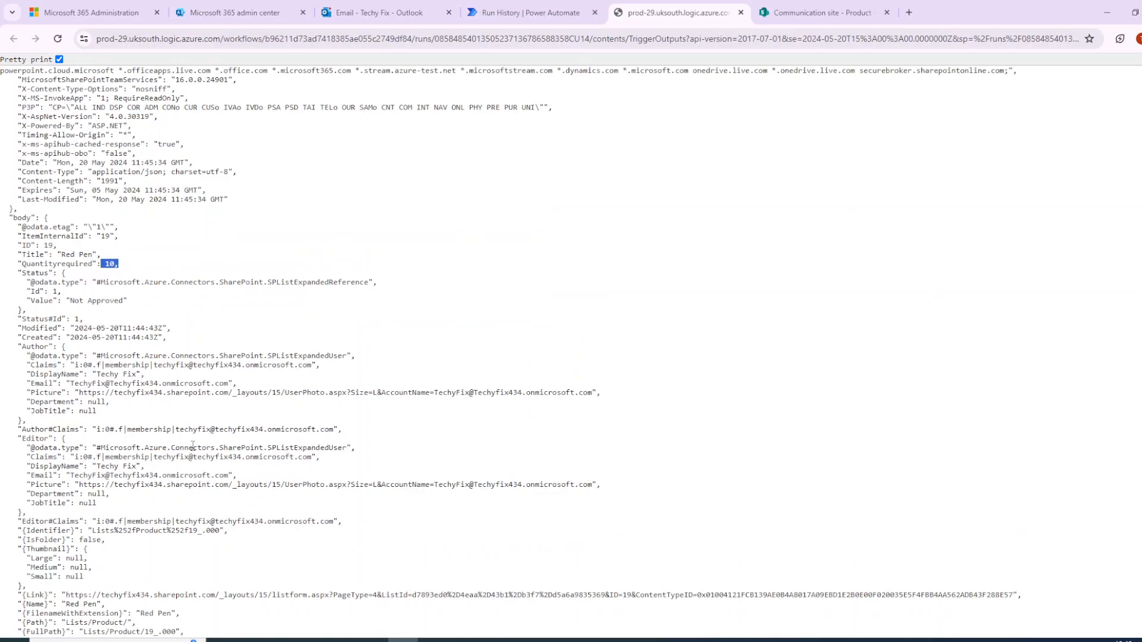
pyautogui.moveTo(69, 300); pyautogui.dragTo(127, 300)
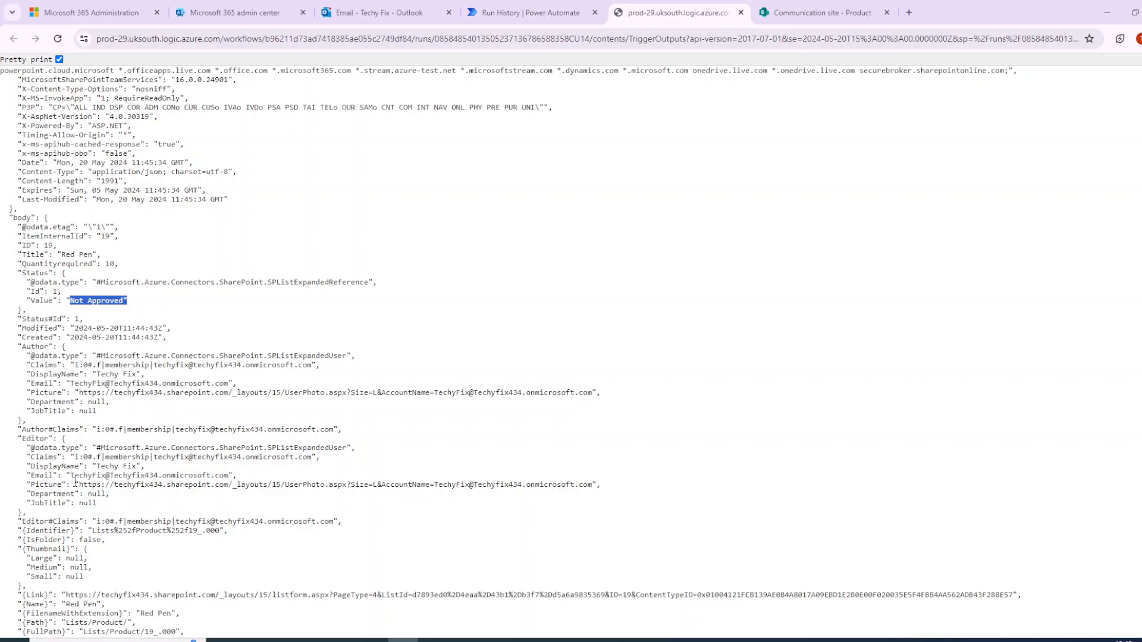
# - Return to the flow editor and review the trigger condition in the item-created trigger's settings
pyautogui.click(523, 13)
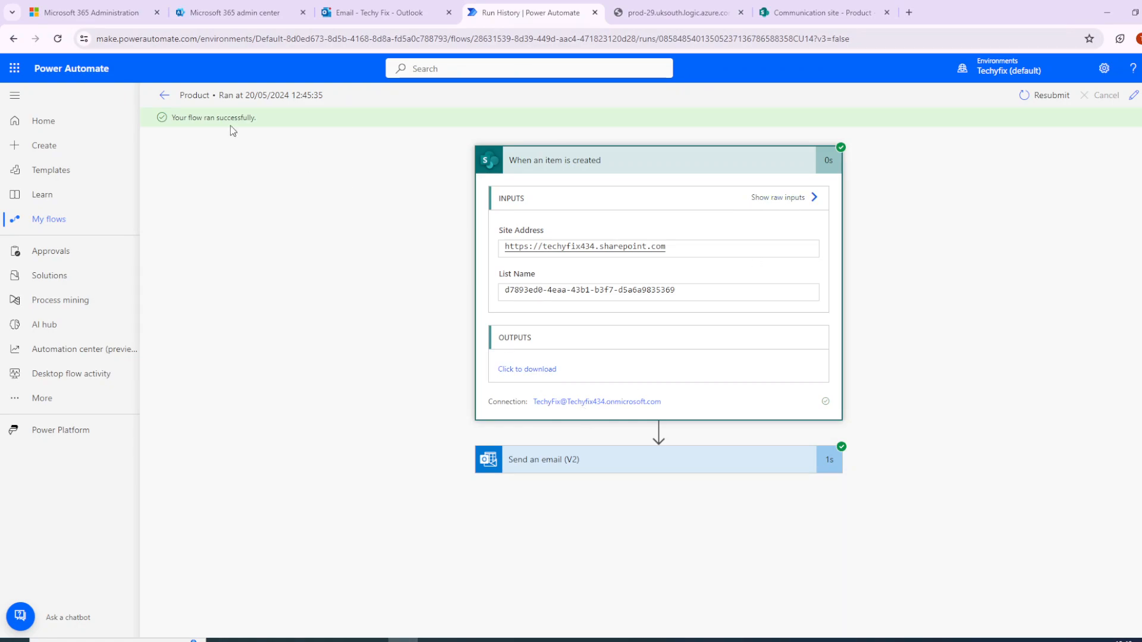
pyautogui.click(164, 97)
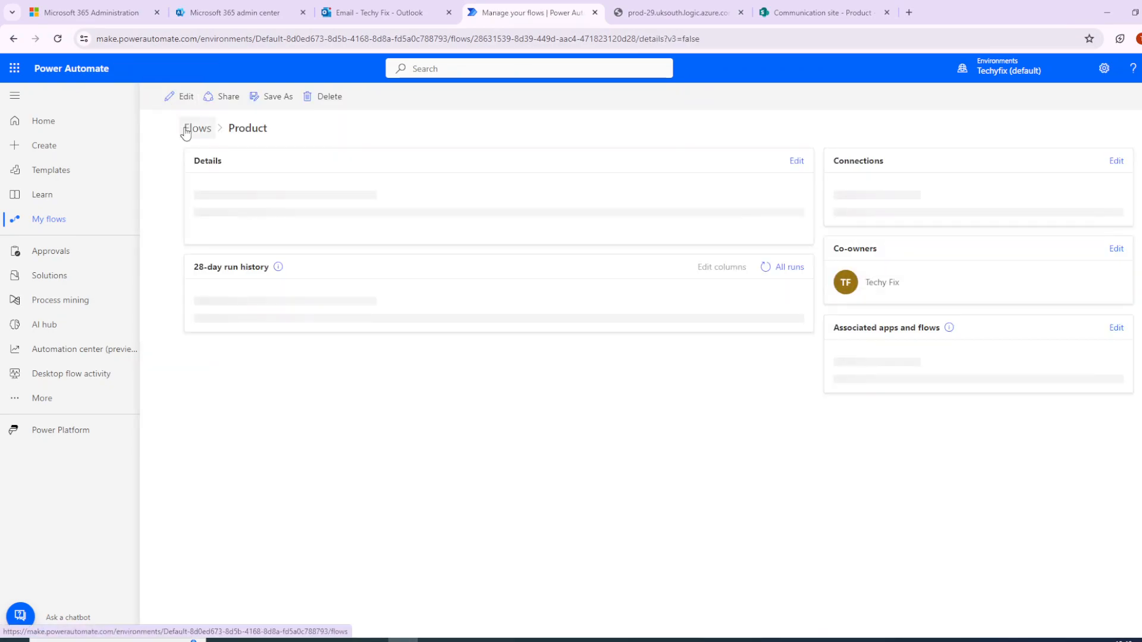
pyautogui.click(186, 101)
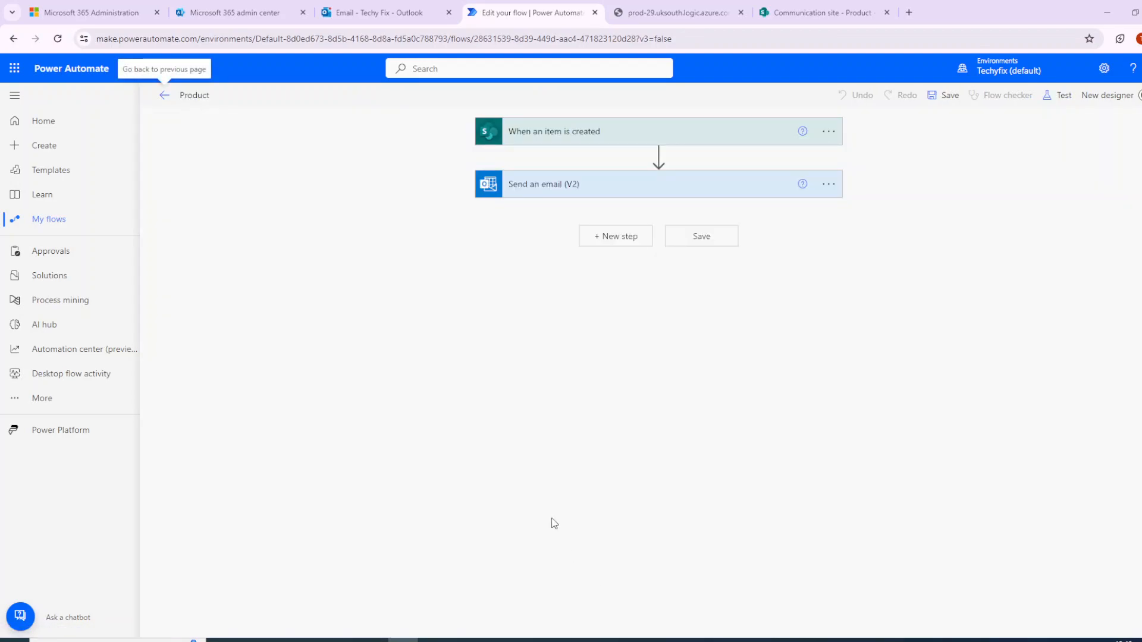
pyautogui.click(832, 134)
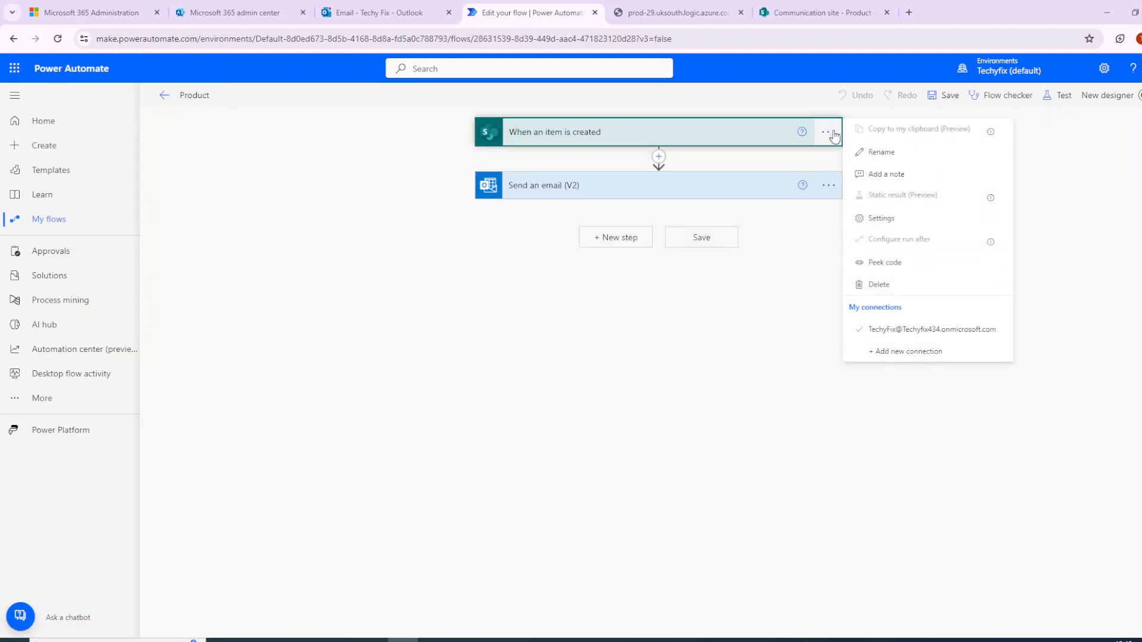
pyautogui.click(893, 219)
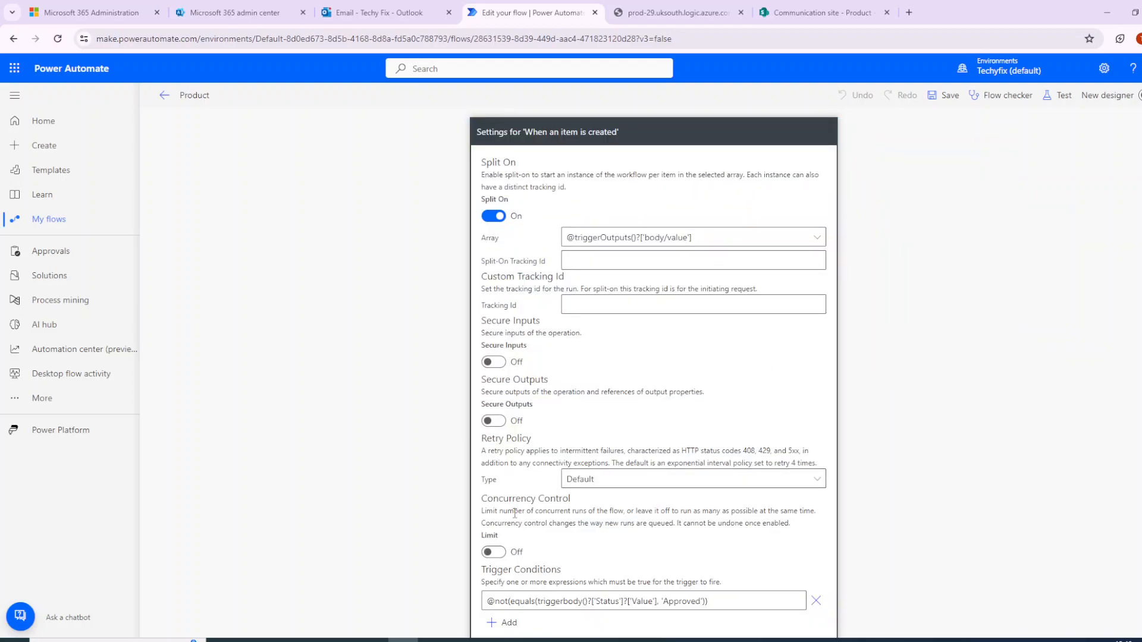
pyautogui.scroll(-2, 490, 440)
pyautogui.moveTo(492, 481); pyautogui.dragTo(722, 477)
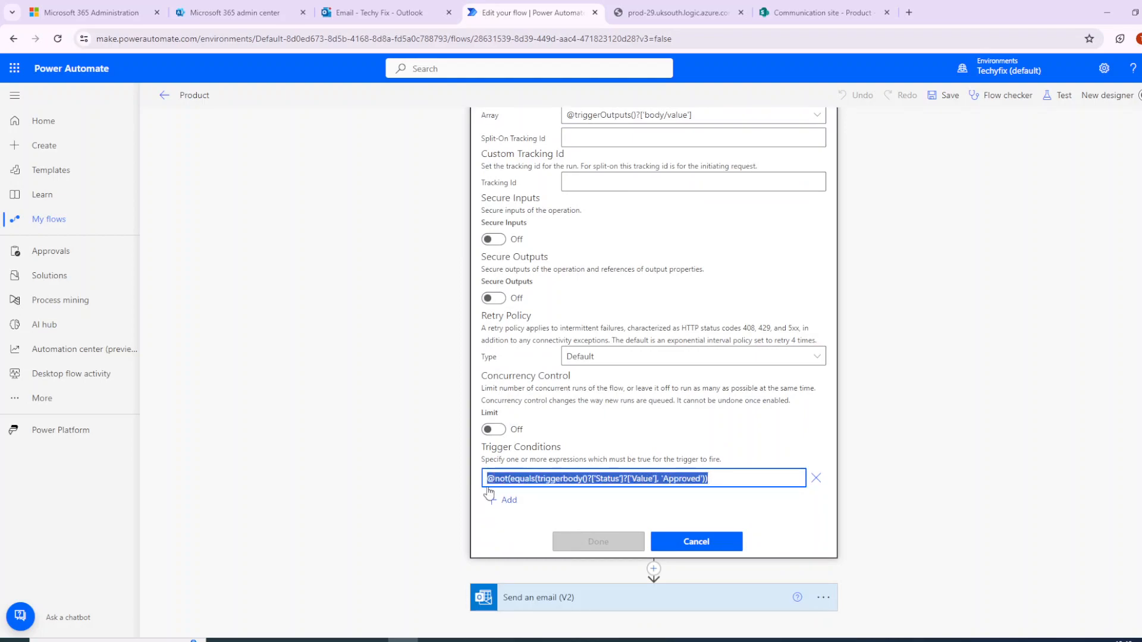